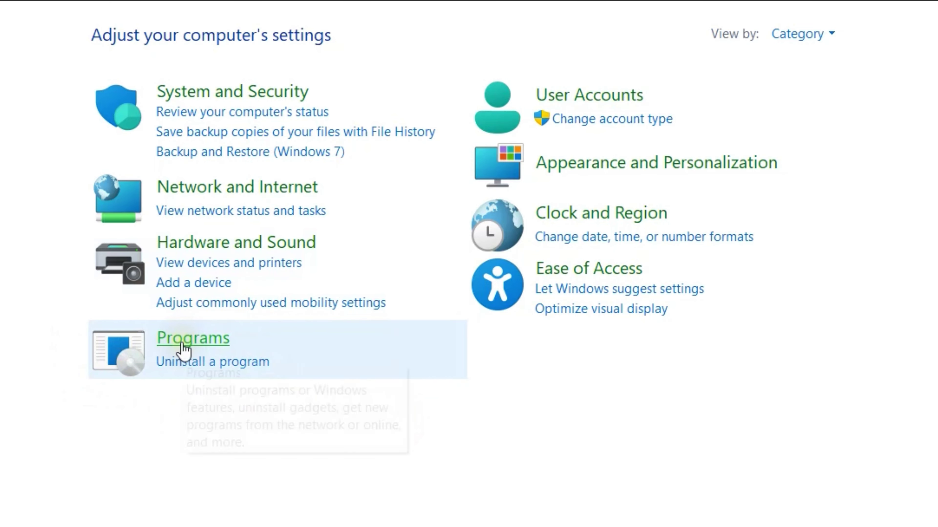
Open the Windows Features dialog from the Control Panel's Programs category and maximize it.
left_click(182, 346)
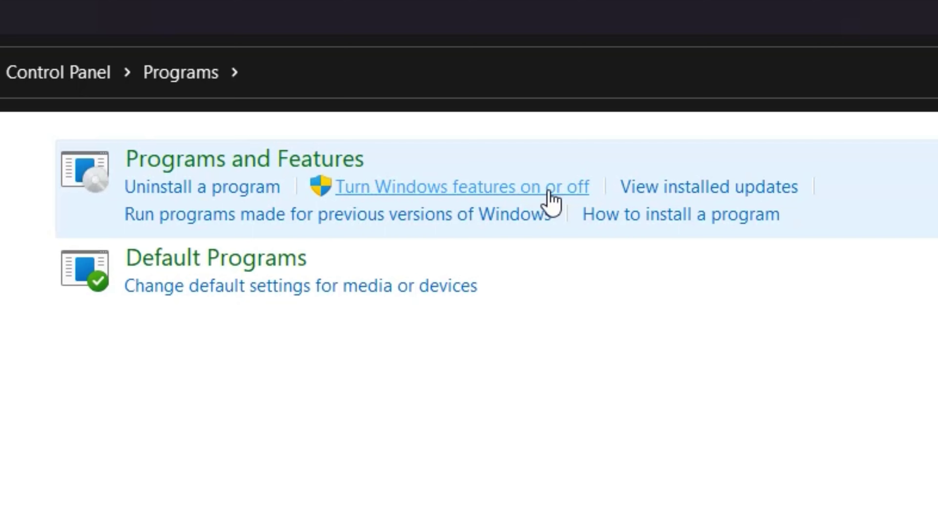
left_click(436, 193)
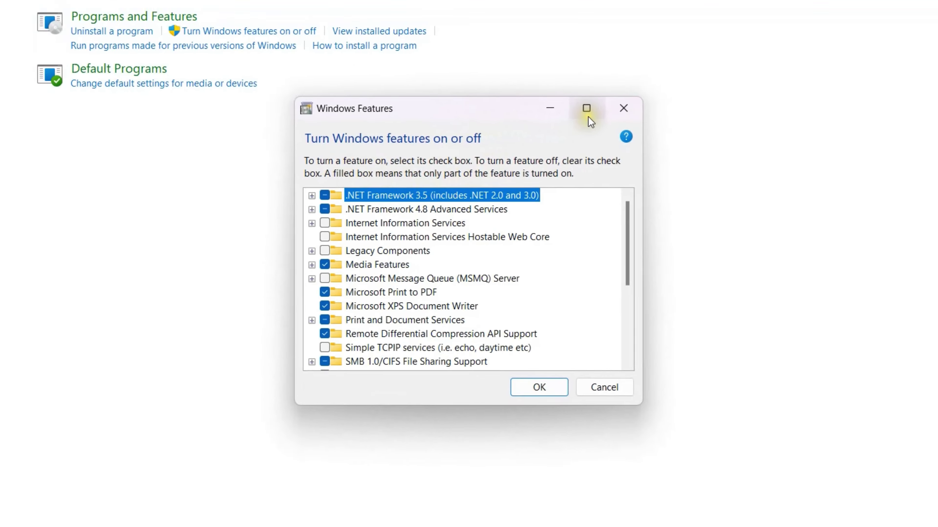
mouse_move(589, 119)
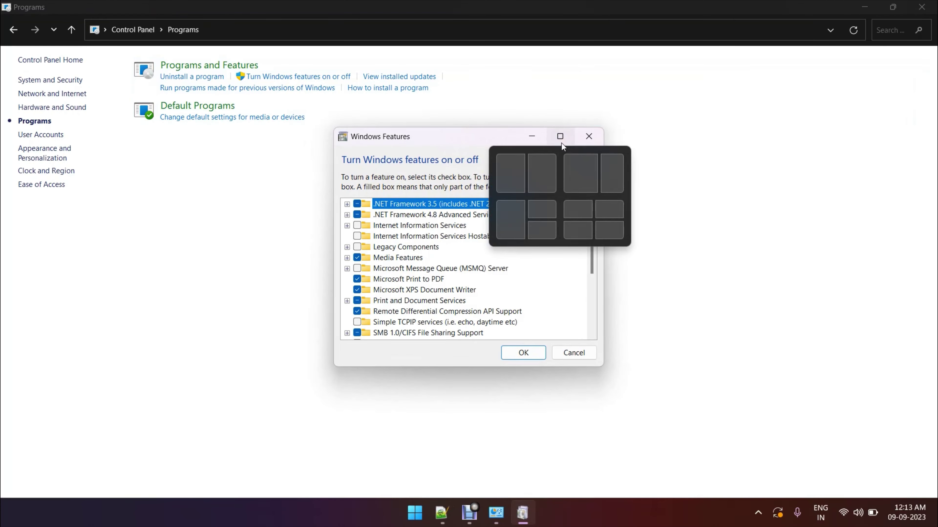
left_click(560, 137)
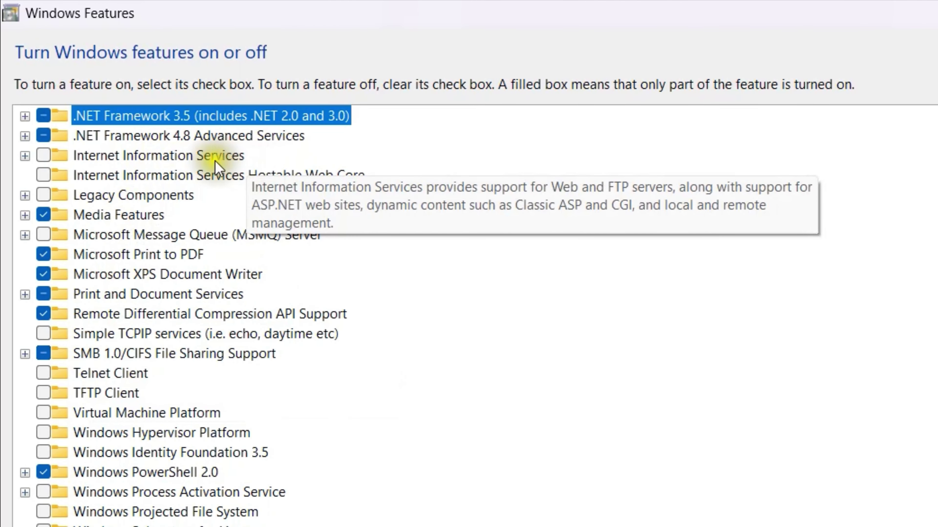
Turn on Internet Information Services and its FTP Server, including FTP Service and FTP Extensibility.
left_click(43, 155)
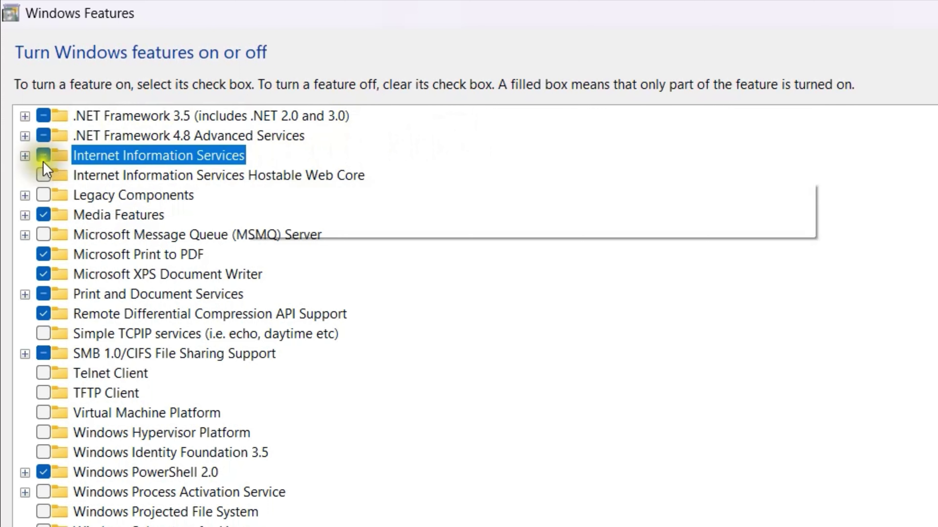
left_click(41, 161)
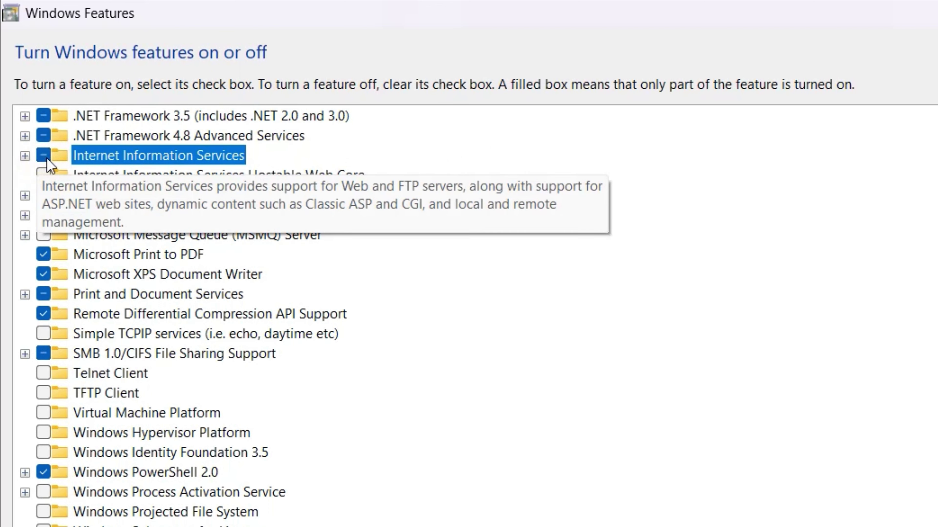
left_click(25, 156)
left_click(64, 176)
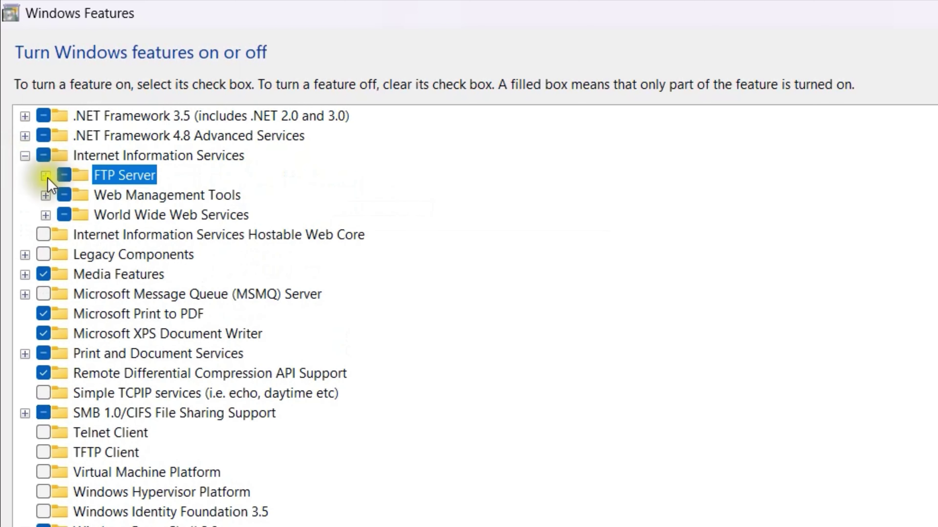
left_click(45, 176)
left_click(84, 195)
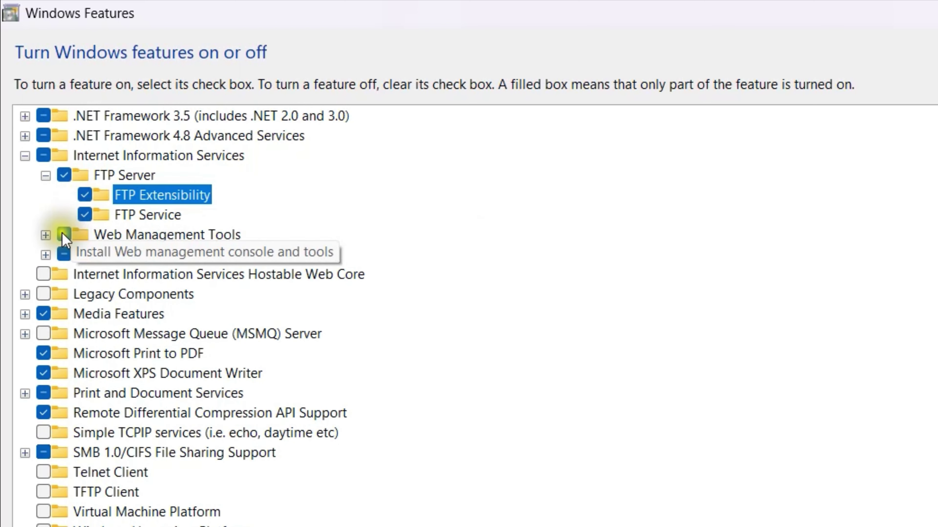
Turn on all Web Management Tools, including IIS Management Scripts and Tools, IIS Management Service and every IIS 6 Management Compatibility component.
left_click(45, 234)
left_click(85, 254)
left_click(84, 294)
left_click(84, 314)
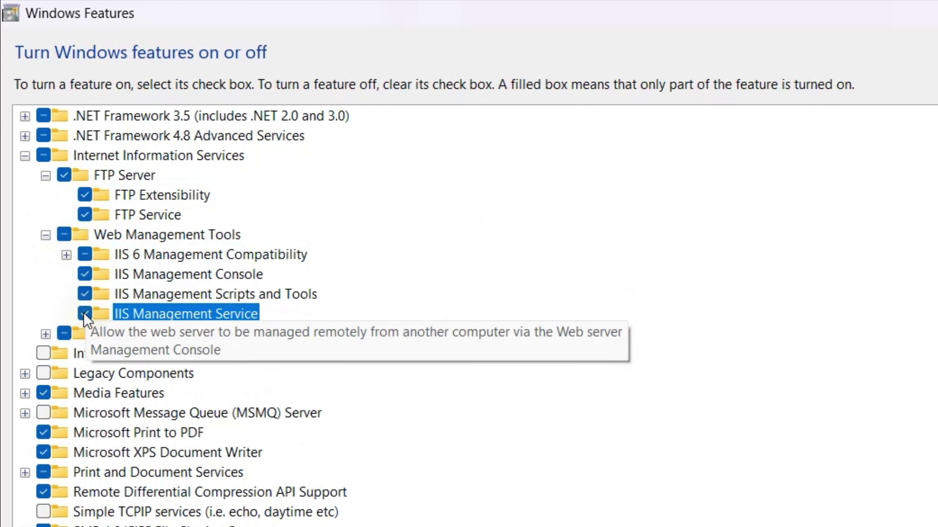
left_click(66, 255)
left_click(106, 274)
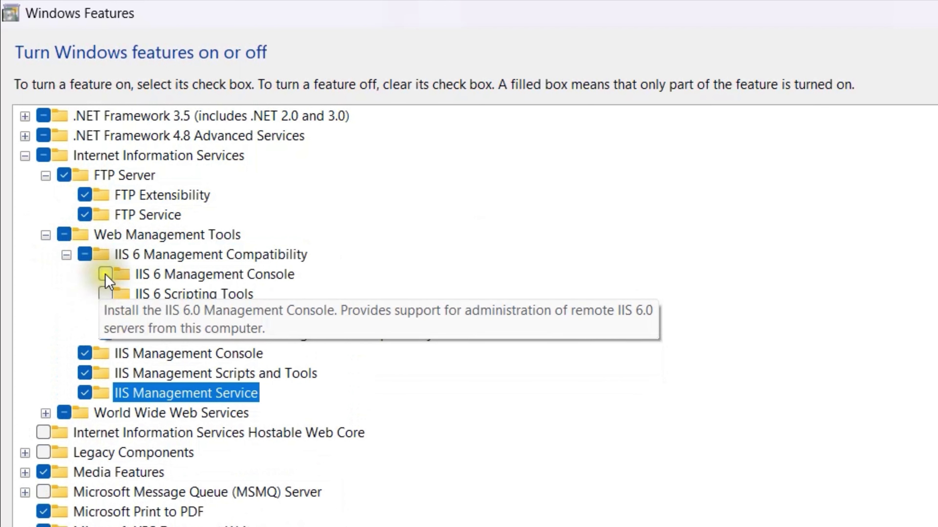
left_click(105, 294)
left_click(106, 314)
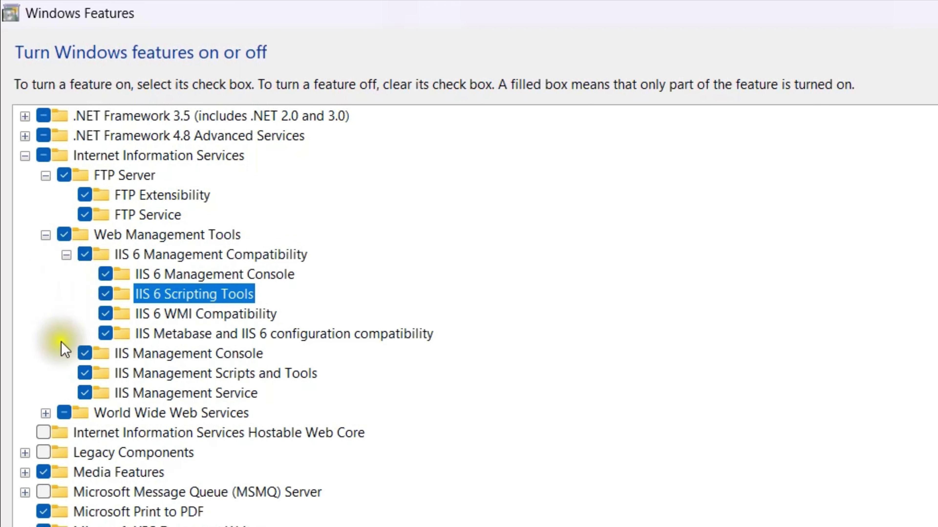
Turn on every Application Development Features component under World Wide Web Services, from .NET Extensibility 3.5 through WebSocket Protocol.
left_click(46, 414)
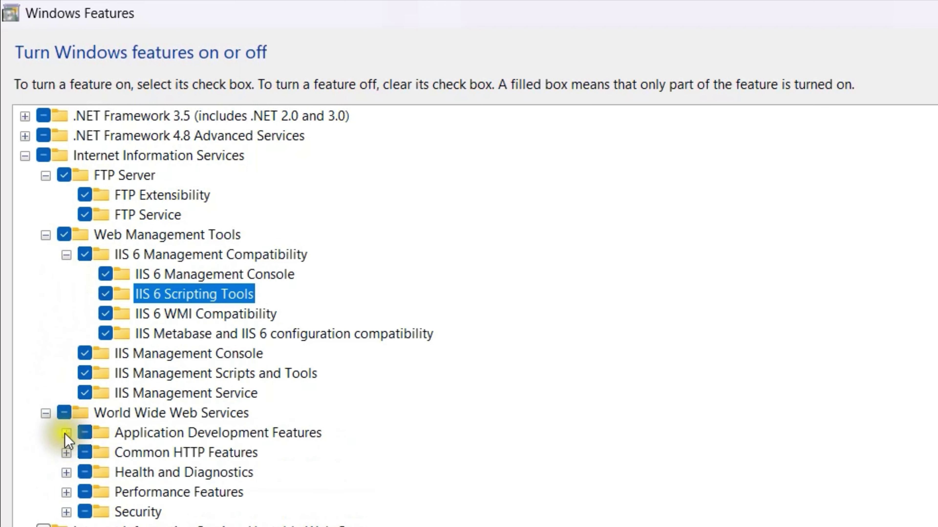
left_click(66, 433)
left_click(105, 452)
left_click(105, 472)
left_click(106, 492)
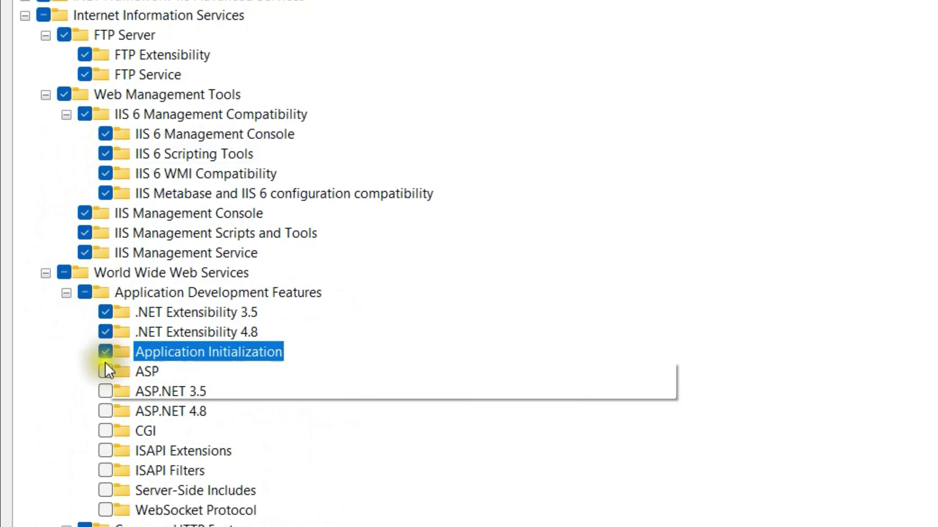
left_click(106, 511)
left_click(106, 391)
left_click(105, 411)
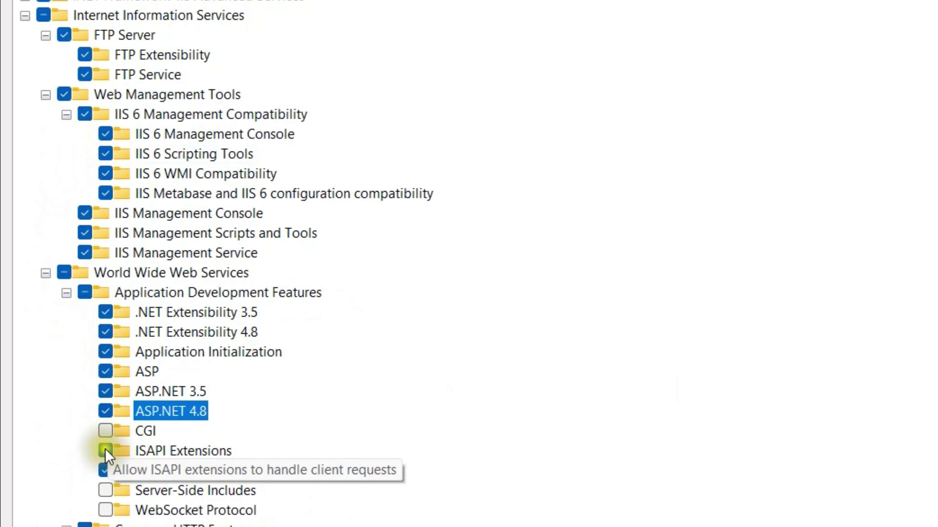
left_click(105, 470)
left_click(105, 431)
left_click(105, 490)
left_click(106, 510)
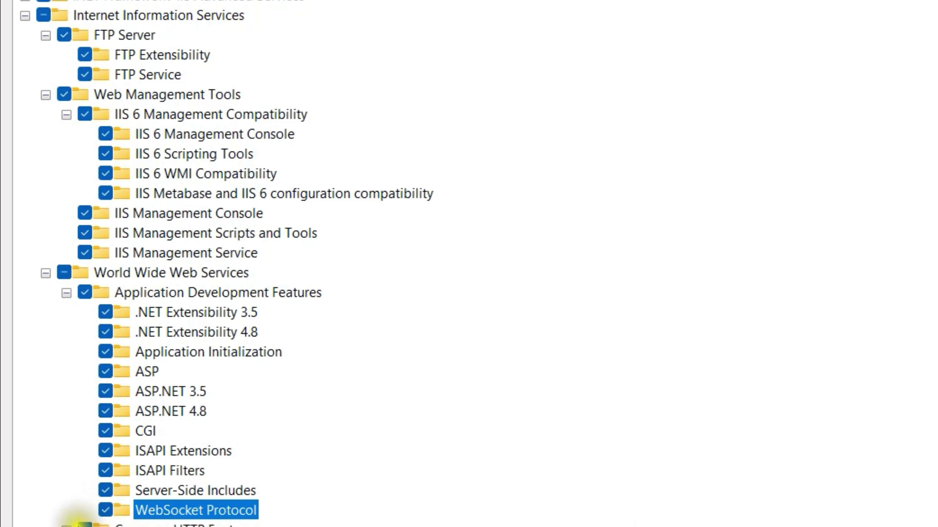
Turn on HTTP Redirection and WebDAV Publishing, plus Custom Logging, Logging Tools, Request Monitor and Tracing under Health and Diagnostics.
left_click(74, 449)
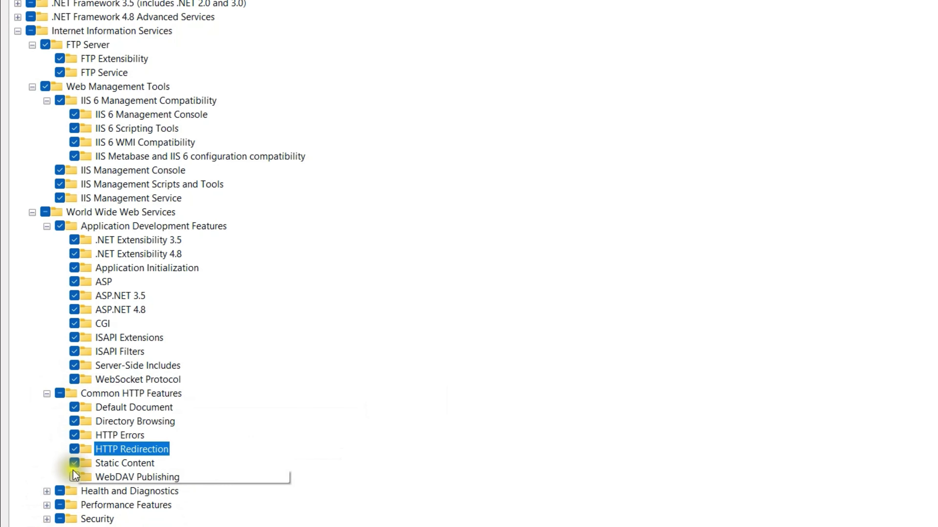
left_click(74, 477)
scroll(79, 468, "down", 1)
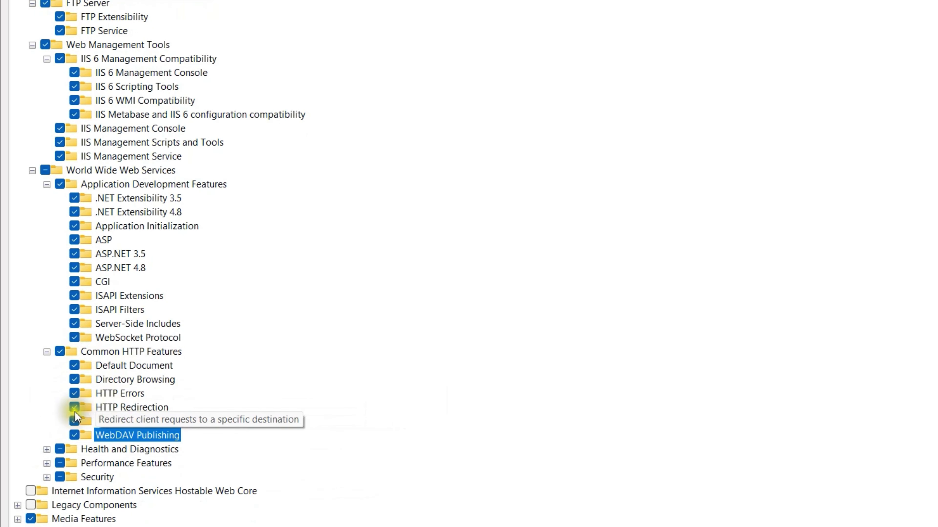
left_click(47, 450)
left_click(75, 464)
left_click(74, 491)
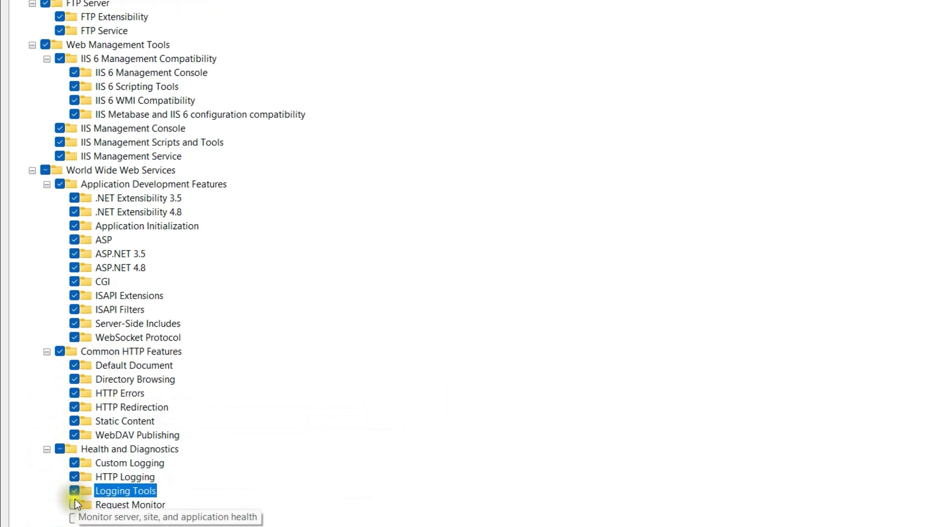
left_click(75, 505)
left_click(75, 517)
Turn on Dynamic Content Compression under Performance Features, and Basic Authentication, IP Security and URL Authorization under Security.
scroll(44, 506, "down", 1)
left_click(47, 505)
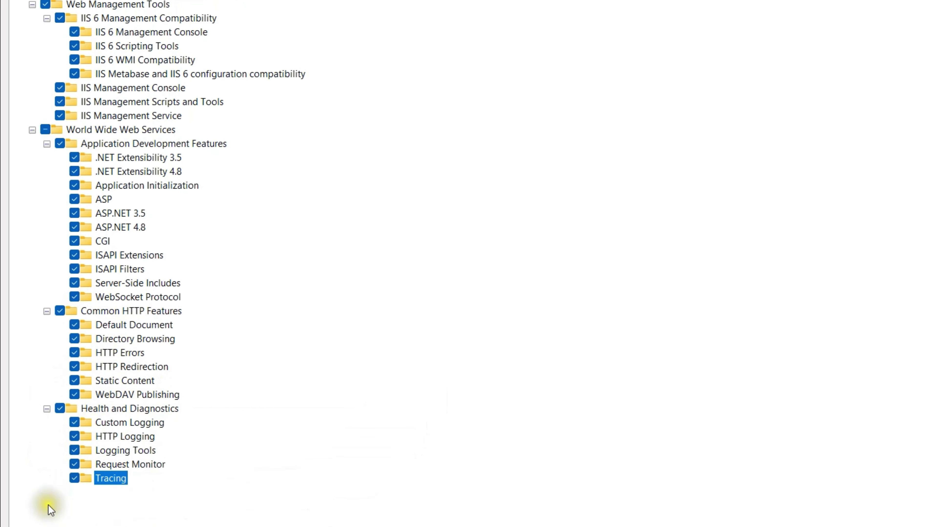
left_click(75, 505)
scroll(66, 497, "down", 1)
left_click(47, 490)
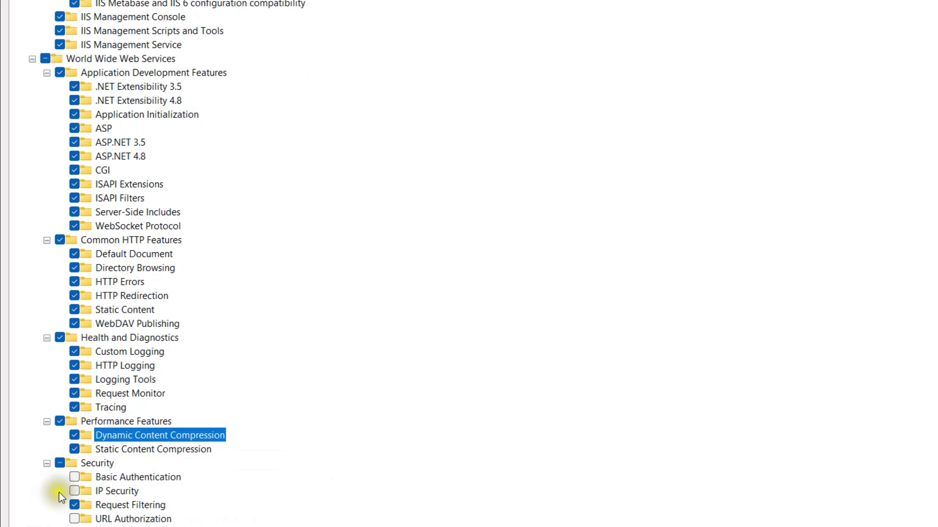
left_click(75, 477)
left_click(75, 490)
left_click(74, 519)
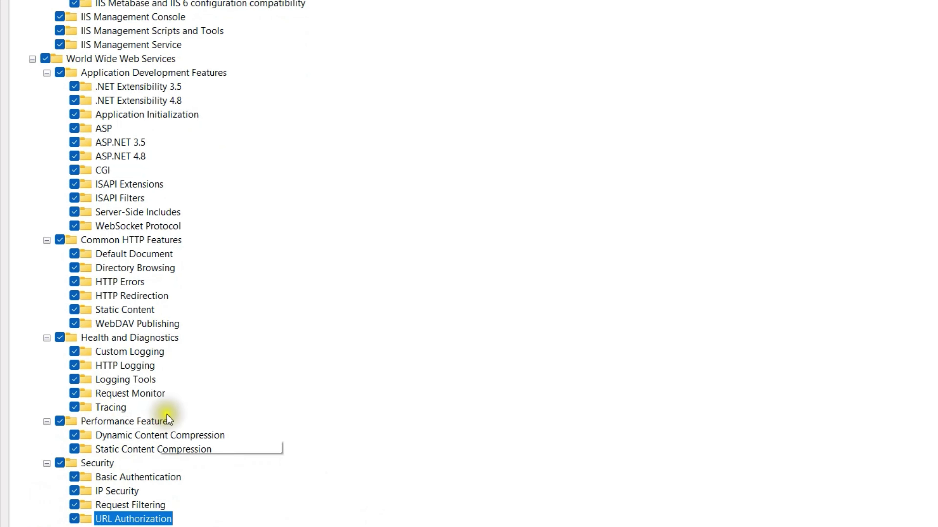
Review the selected components throughout the Internet Information Services tree and leave the tree collapsed.
scroll(121, 173, "down", 1)
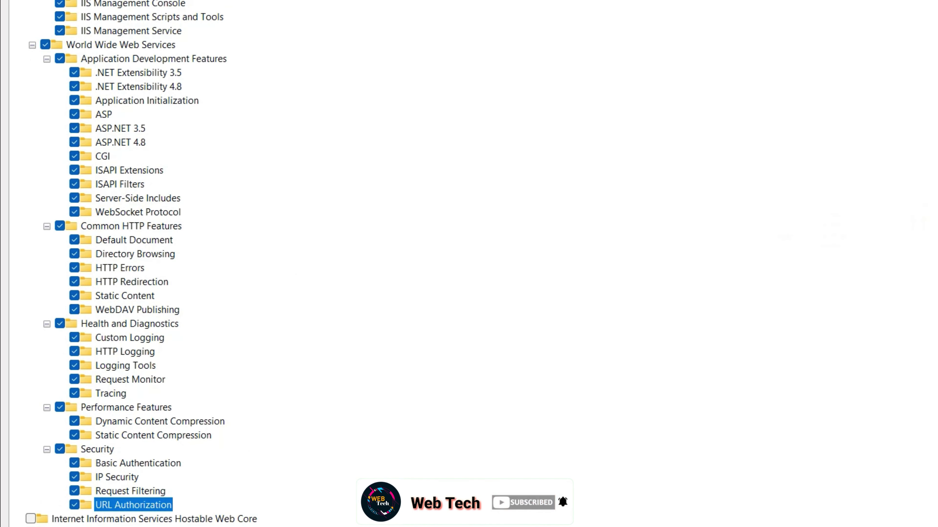
scroll(221, 259, "up", 4)
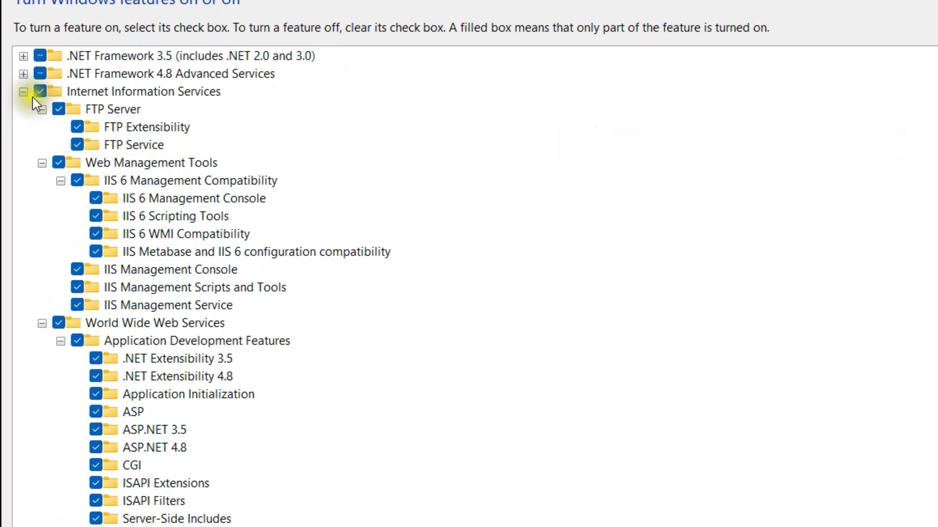
left_click(23, 91)
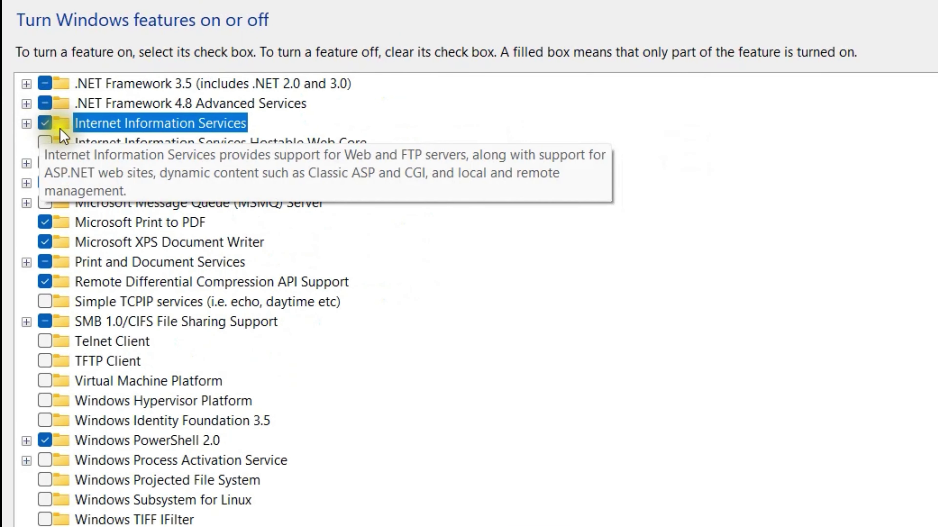
left_click(27, 124)
scroll(170, 190, "up", 1)
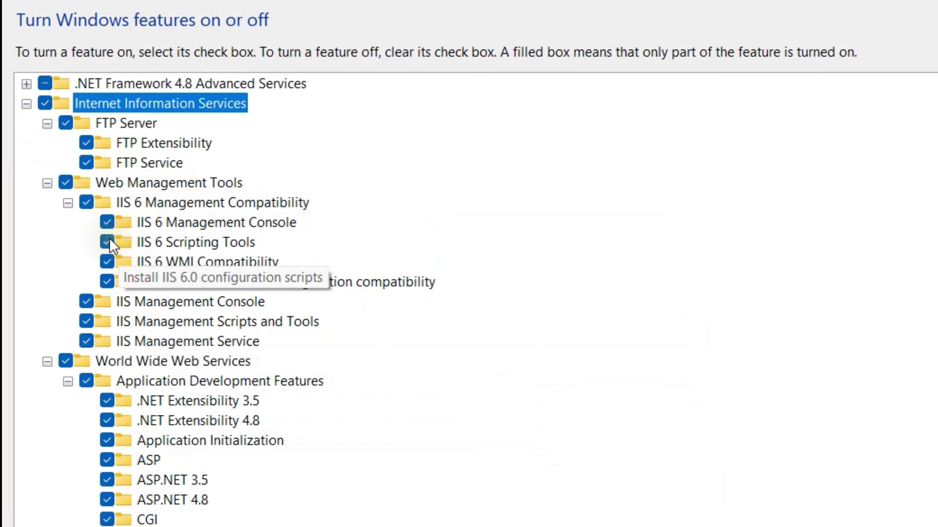
left_click(23, 104)
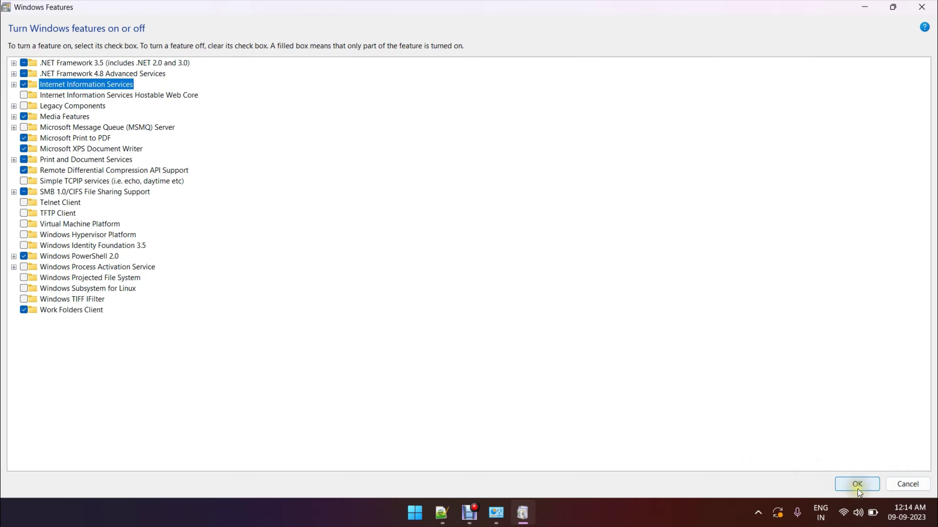
Apply the Windows feature changes, then close the completion dialog and the Control Panel.
left_click(859, 491)
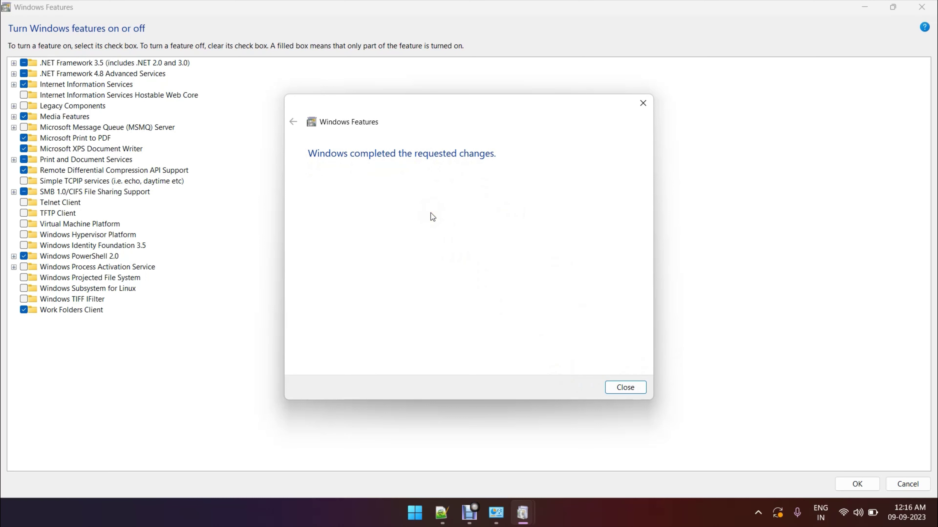
left_click(617, 391)
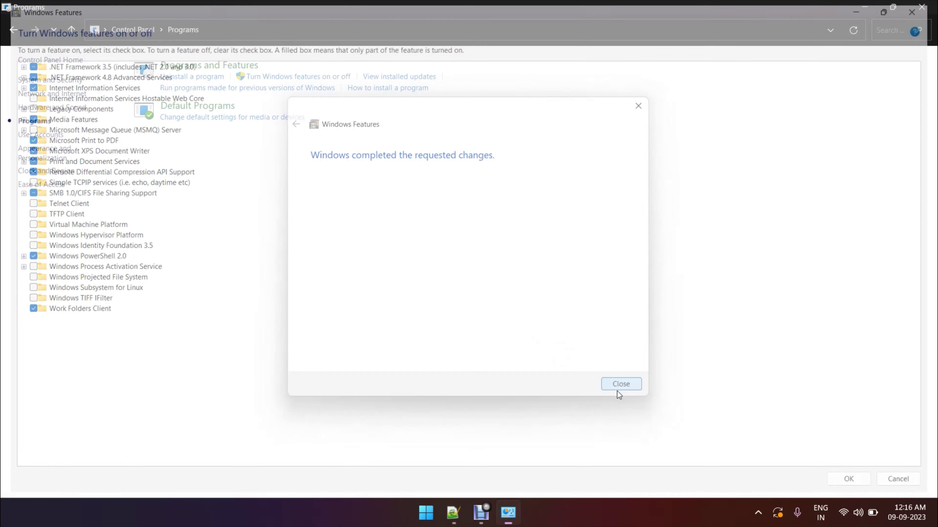
left_click(922, 7)
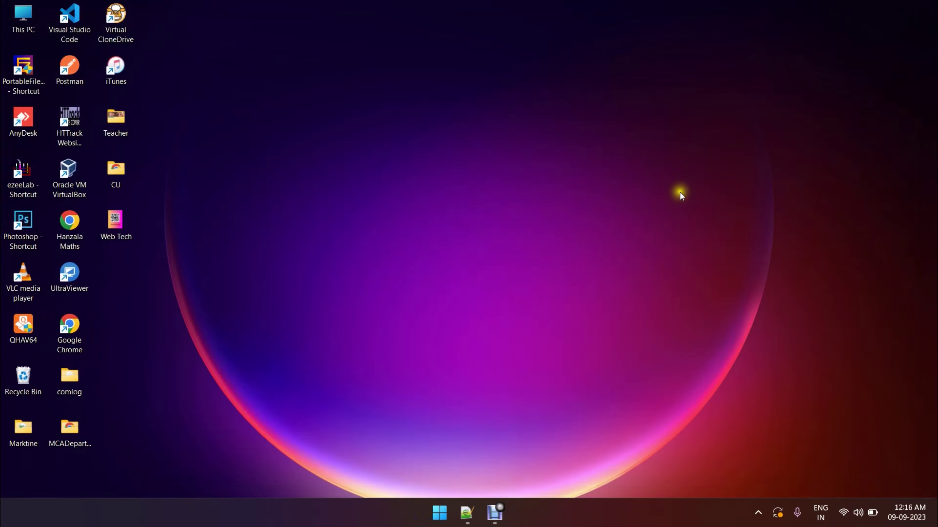
right_click(509, 235)
left_click(538, 260)
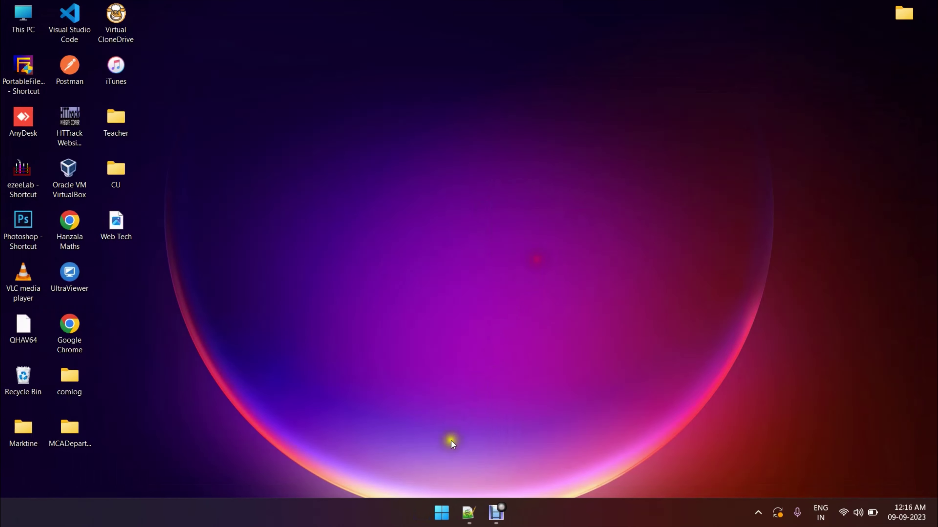
Search Windows for "iis" to locate Internet Information Services (IIS) Manager, then dismiss the search.
left_click(443, 513)
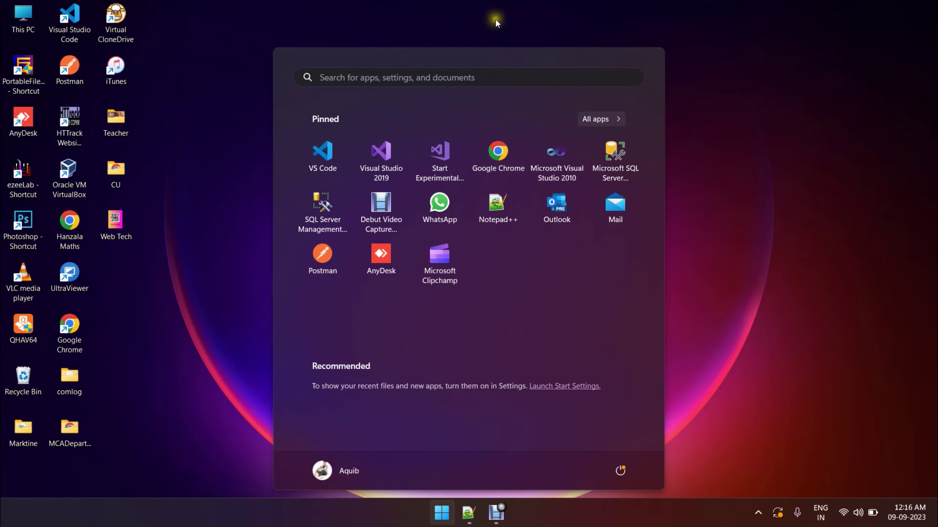
type("iis")
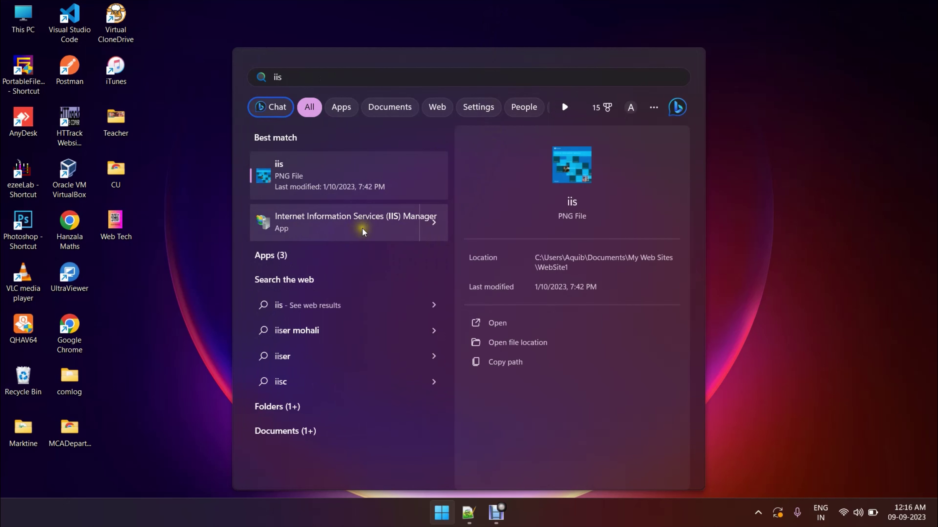
left_click(309, 232)
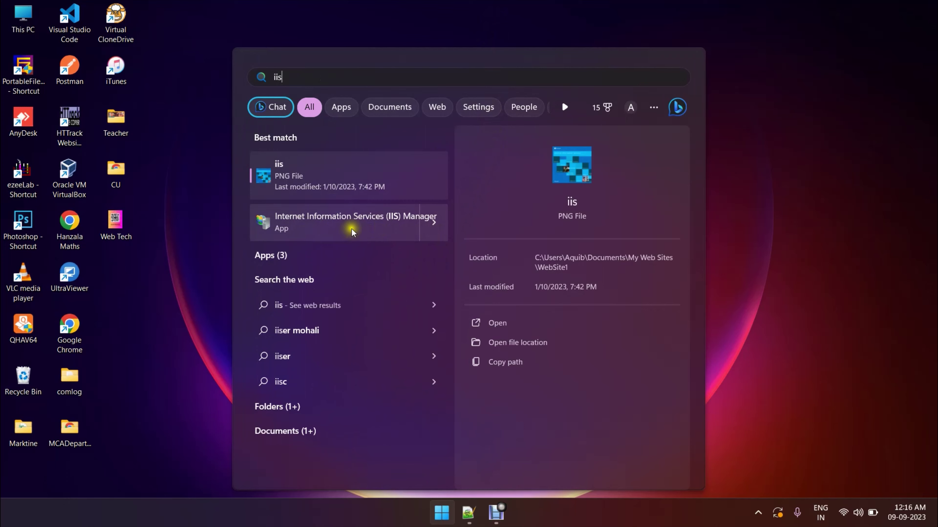
left_click(174, 231)
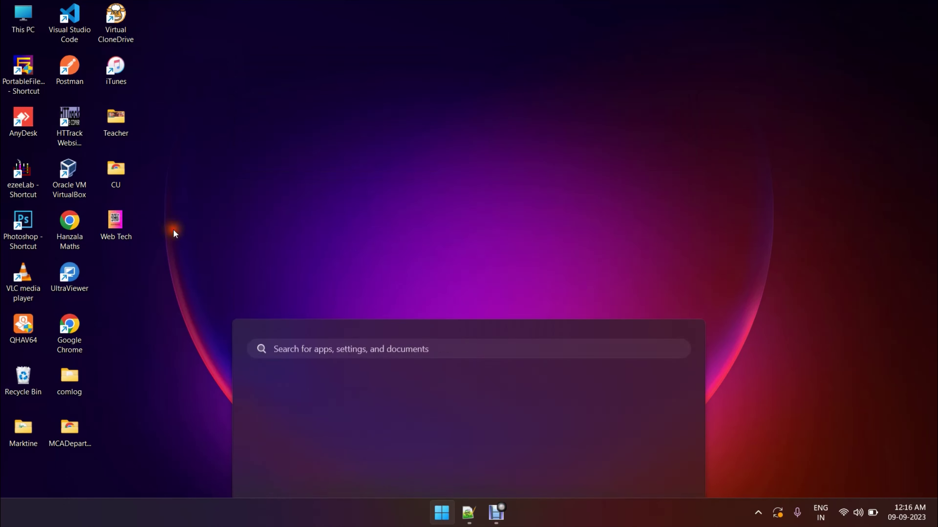
Load localhost in Google Chrome to check the default Internet Information Services page, then close the browser.
key("super")
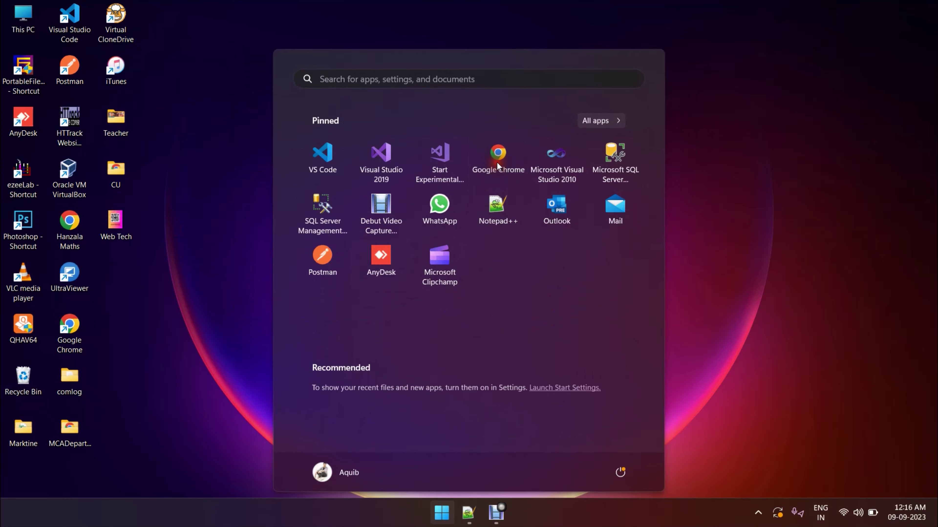
left_click(497, 161)
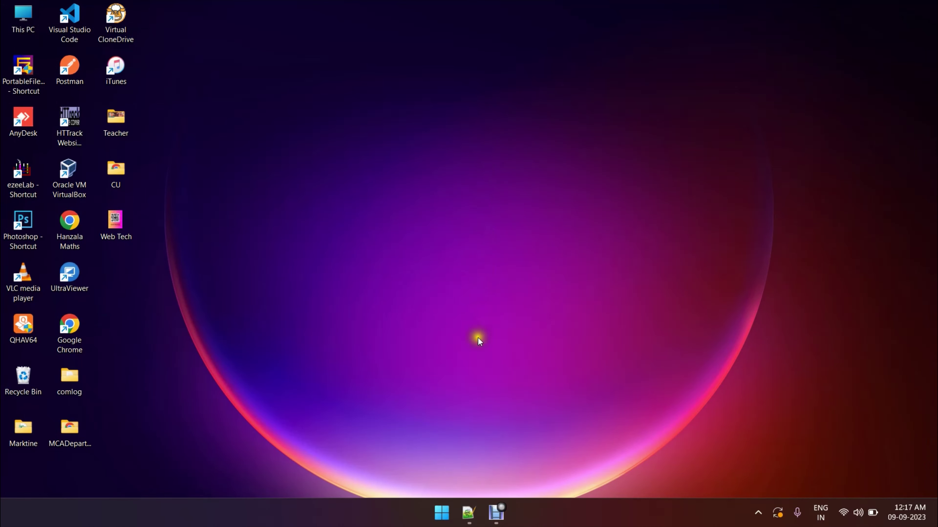
left_click(442, 513)
left_click(498, 162)
type("loca")
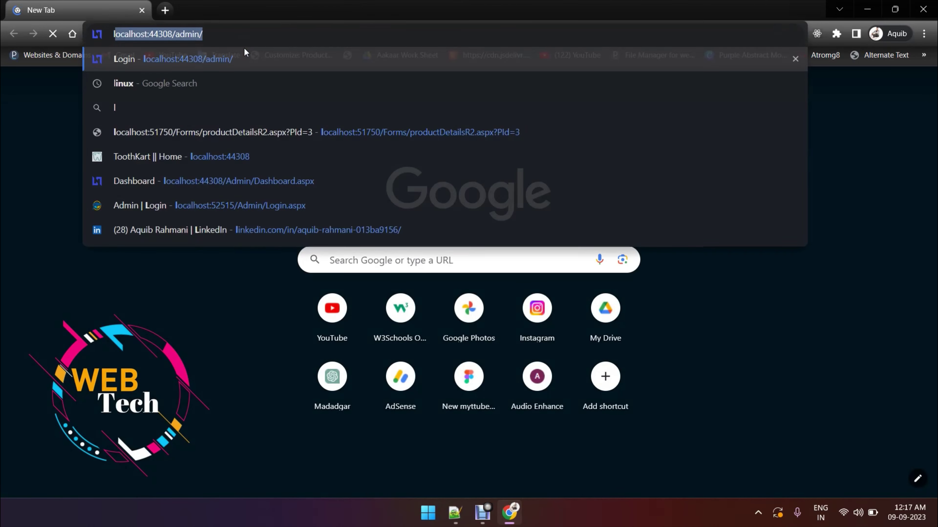
type("lhost:")
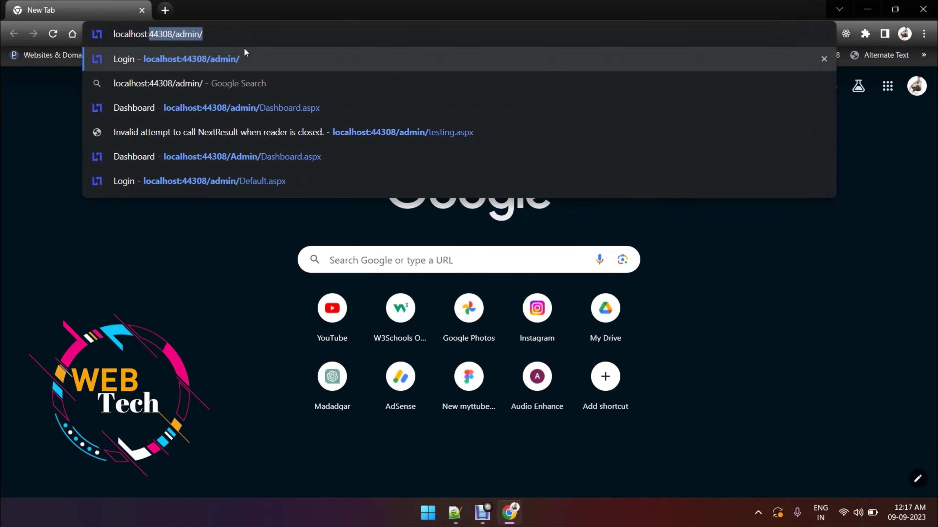
key("BackSpace")
key("BackSpace")
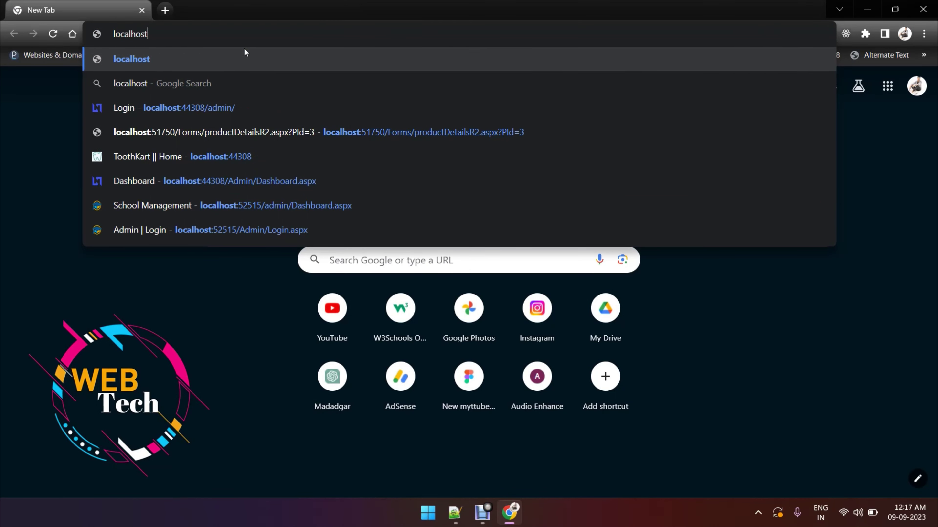
key("Return")
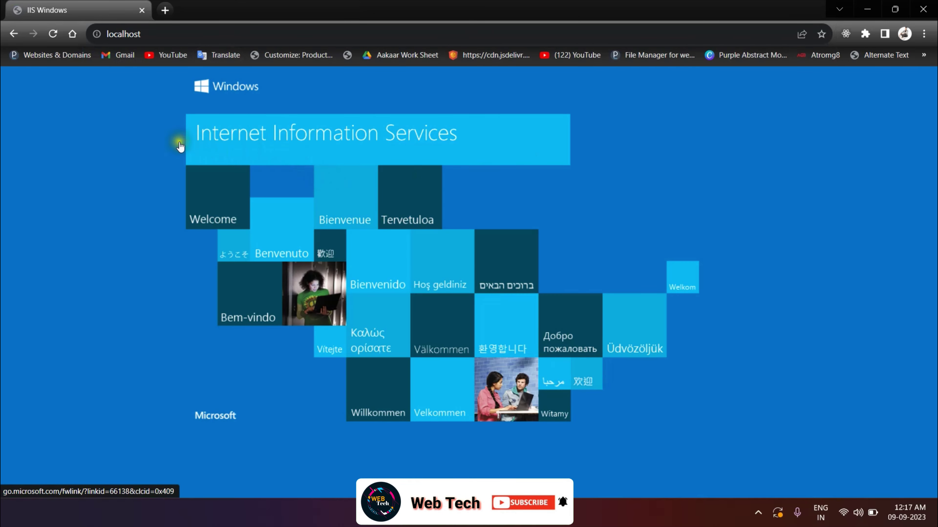
left_click_drag(184, 143, 669, 119)
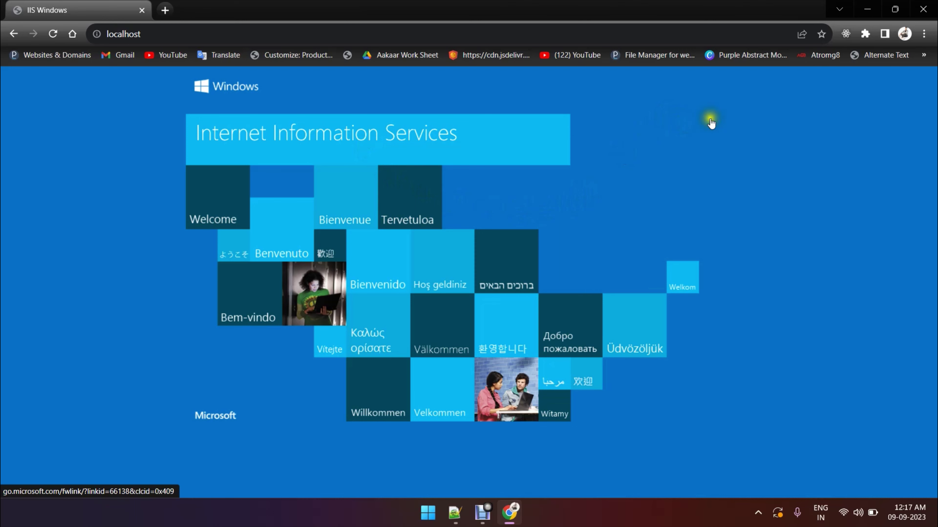
left_click(924, 10)
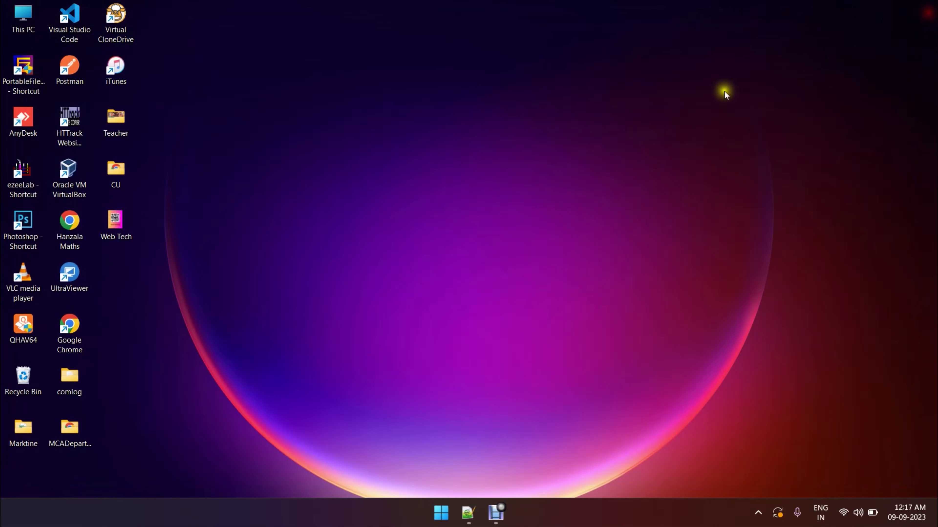
Open the index page from the HealthCenter folder on New Volume (E:) in File Explorer.
left_click(400, 304)
key("super+e")
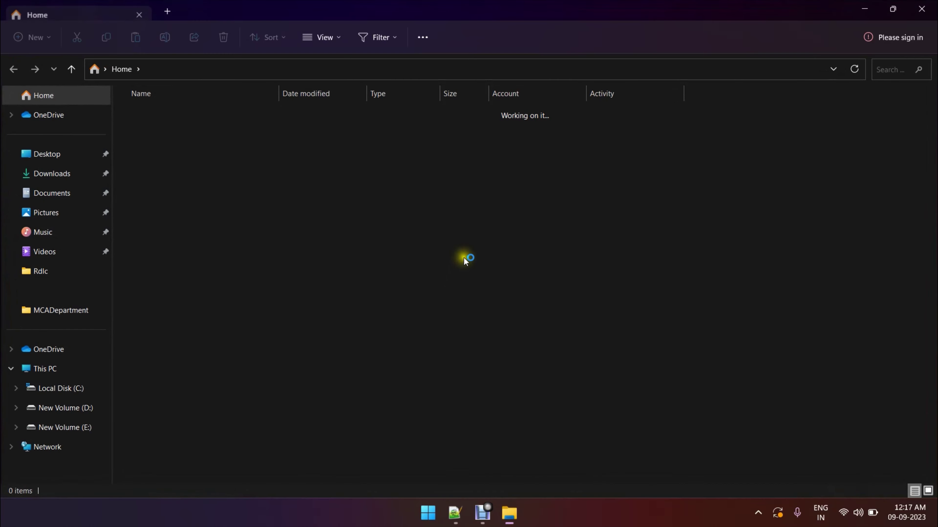
left_click(62, 427)
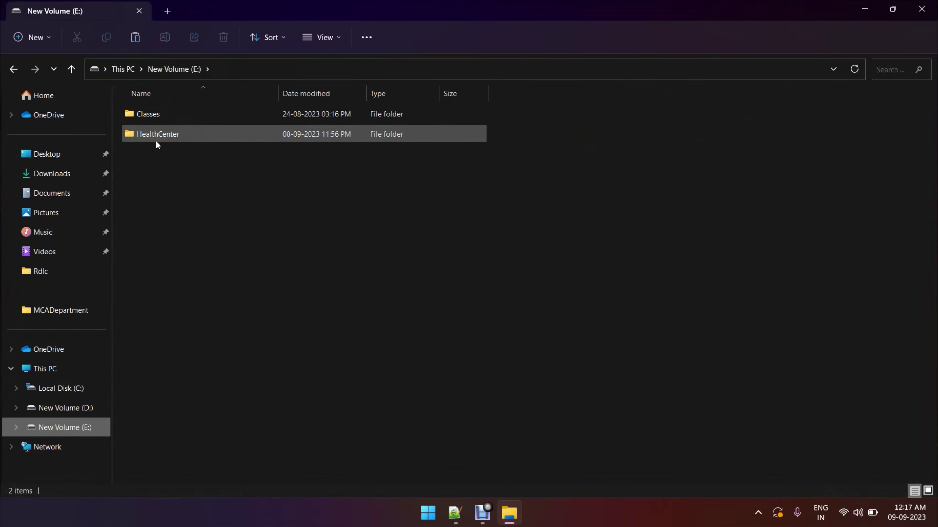
mouse_move(155, 140)
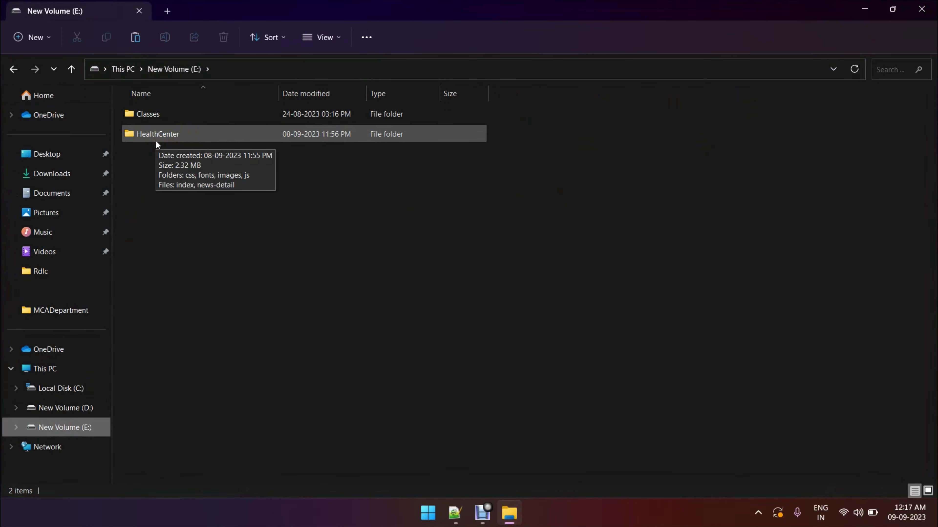
double_click(149, 138)
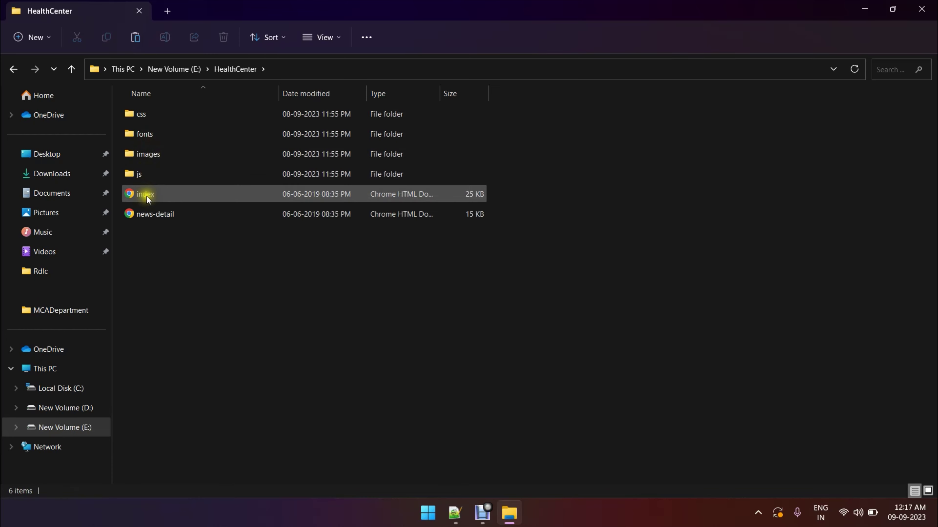
double_click(147, 200)
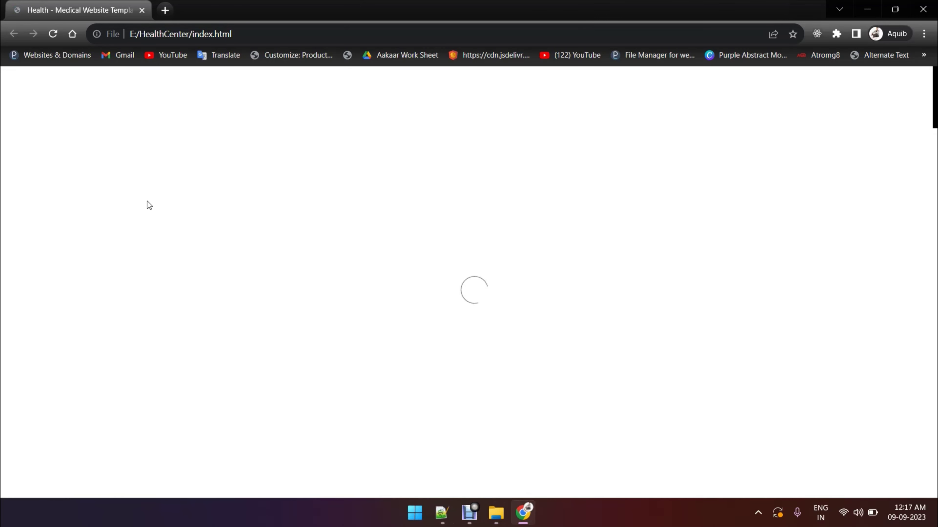
Look through the Health Center page down to its footer, then close the browser.
scroll(148, 201, "down", 1)
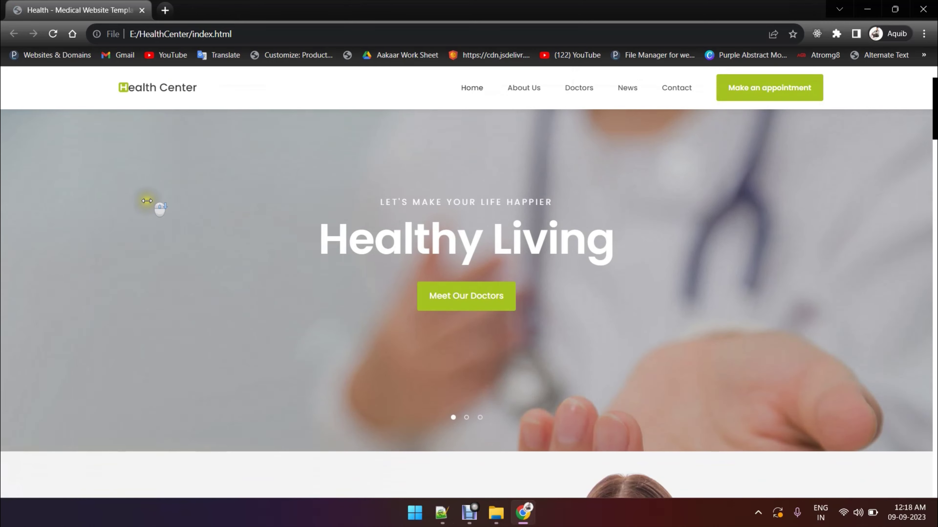
scroll(147, 201, "down", 10)
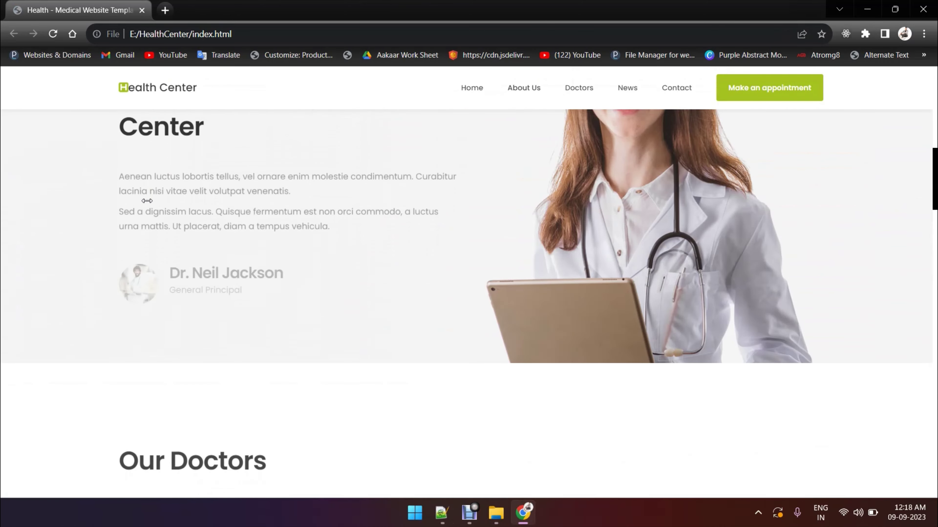
scroll(147, 200, "down", 8)
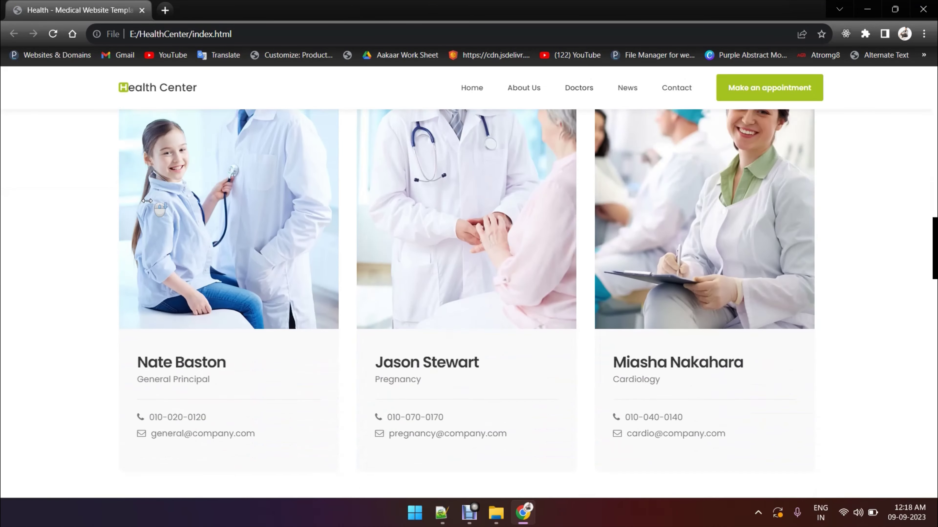
middle_click(908, 233)
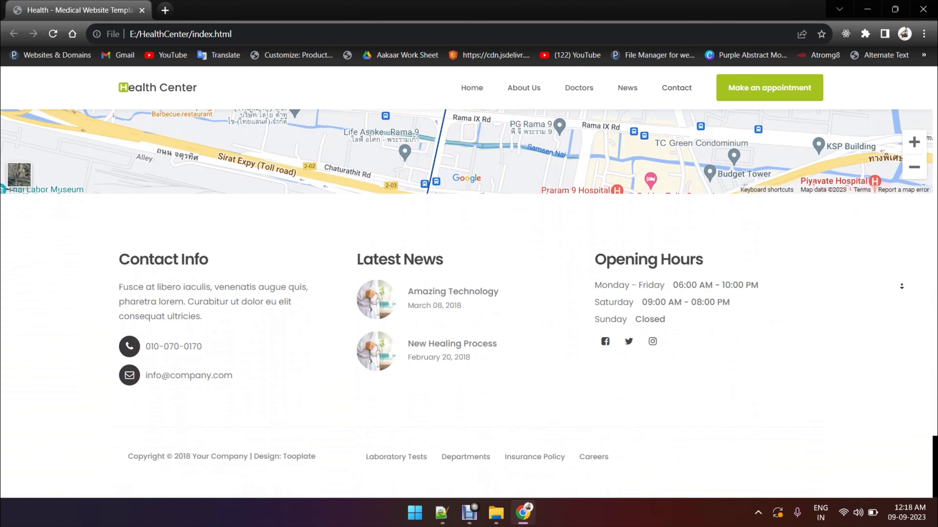
middle_click(903, 287)
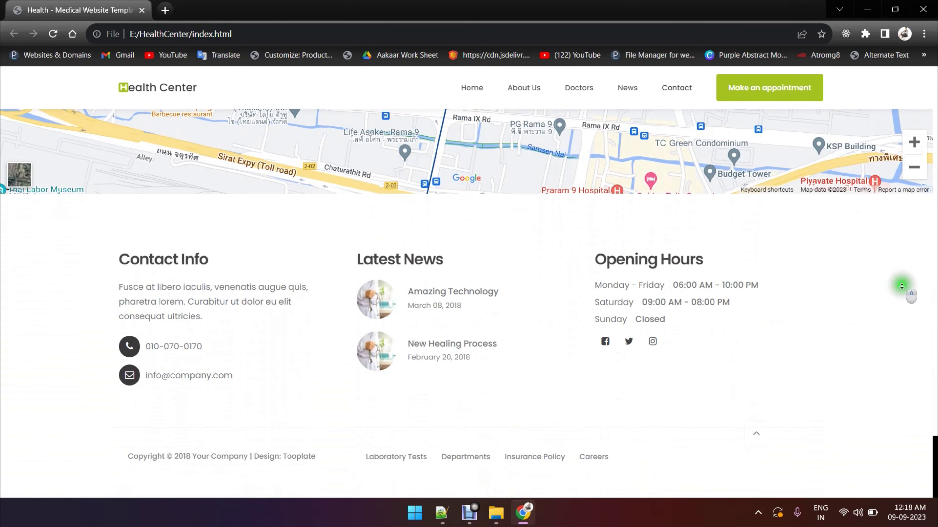
scroll(904, 185, "up", 2)
left_click(921, 12)
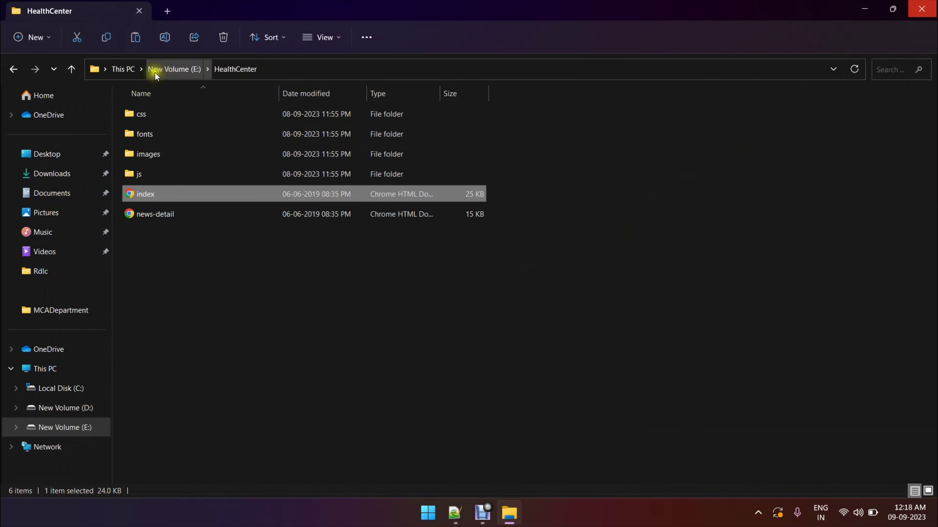
Check the HealthCenter folder's path, then return to New Volume (E:) and select the HealthCenter folder.
left_click(329, 66)
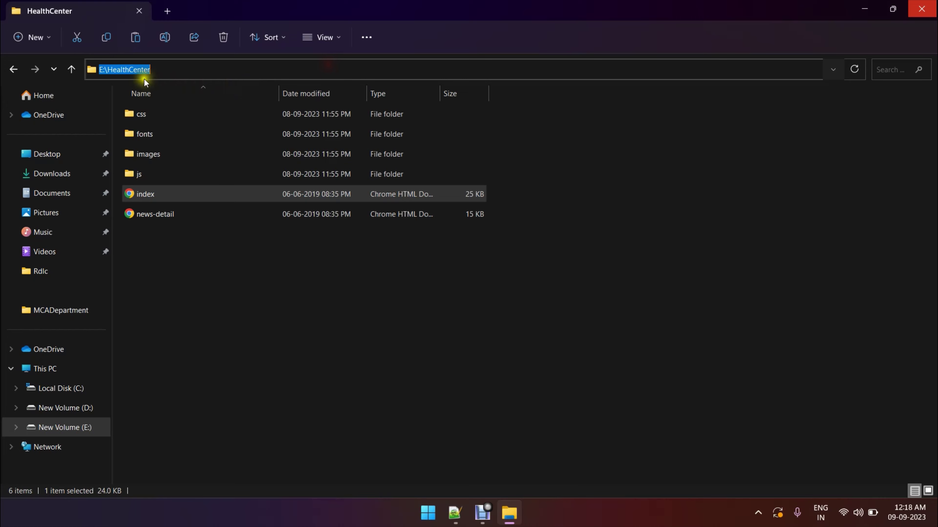
left_click(157, 71)
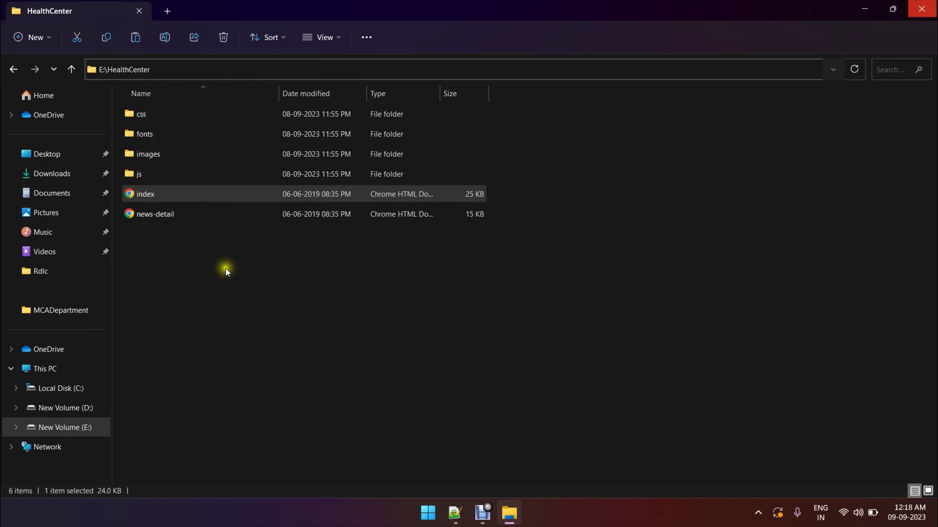
left_click(106, 431)
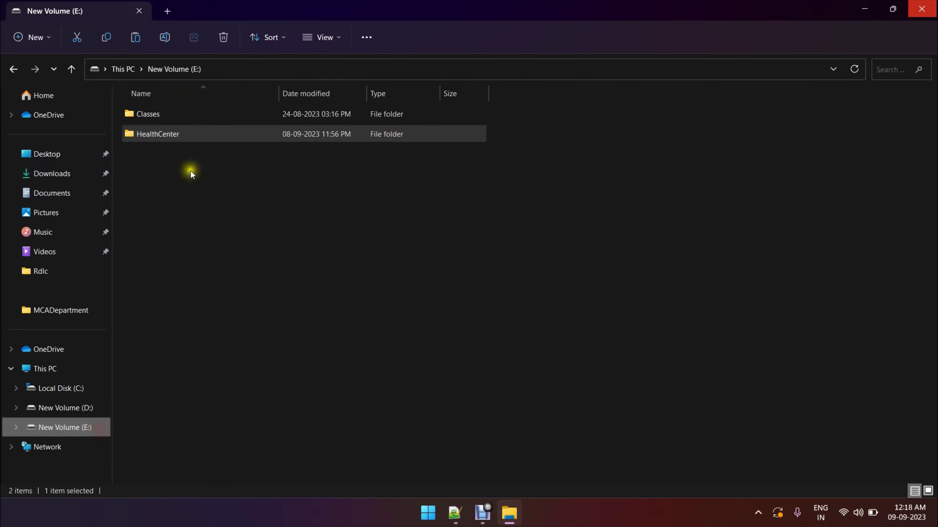
left_click(163, 140)
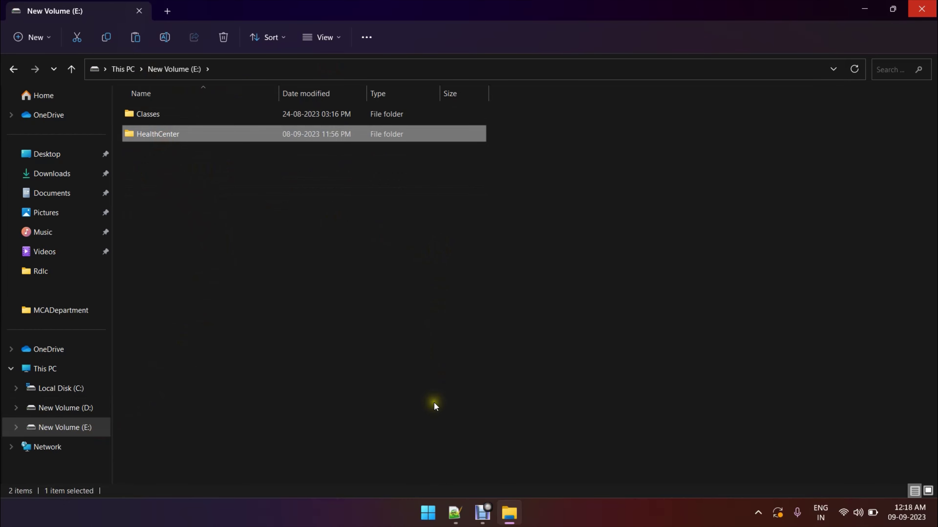
Search Windows for "iis", run Internet Information Services (IIS) Manager as administrator and maximize its window.
left_click(429, 519)
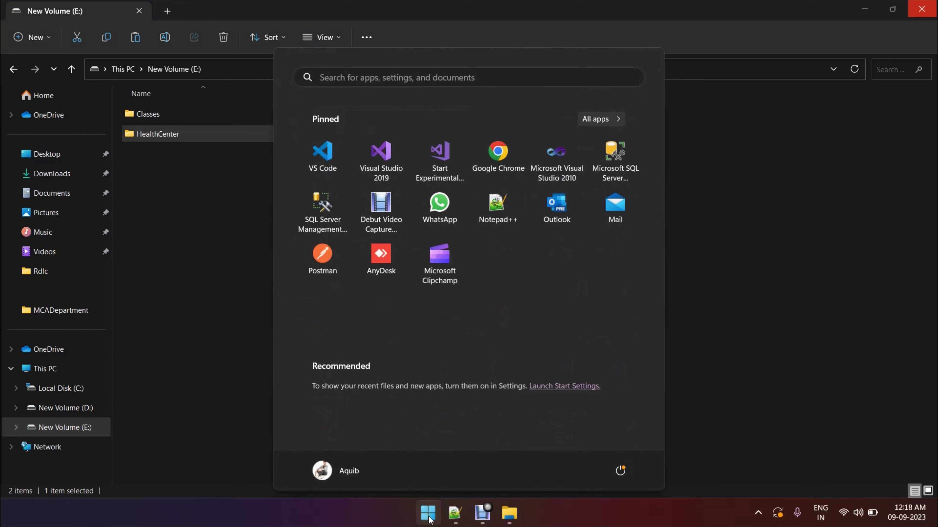
type("iis")
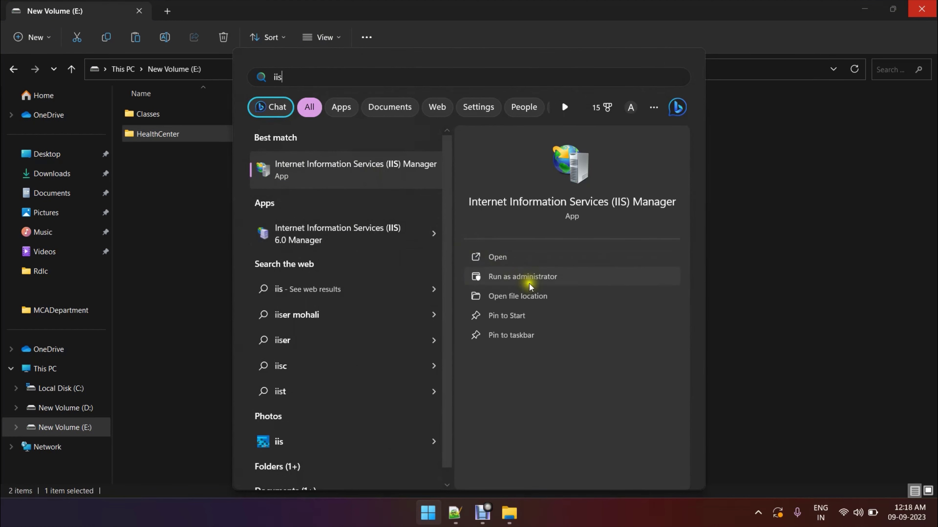
left_click(517, 278)
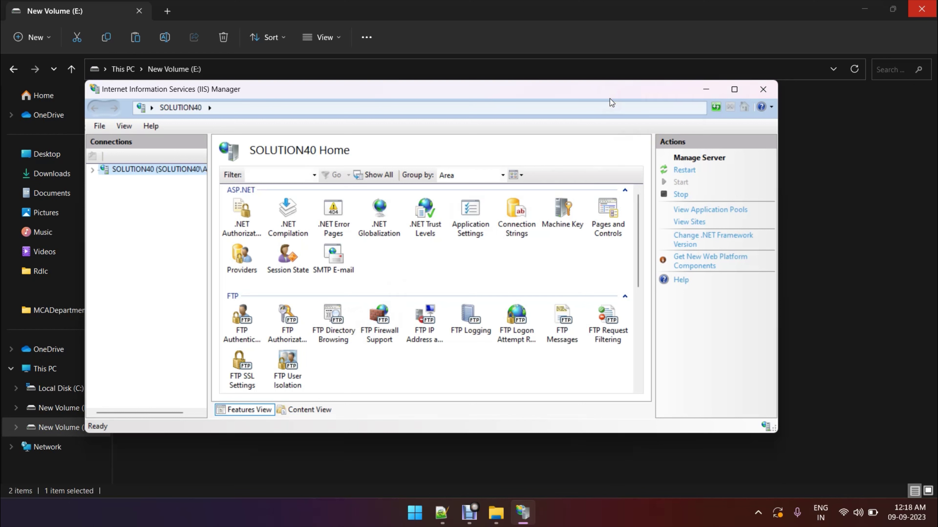
left_click(737, 92)
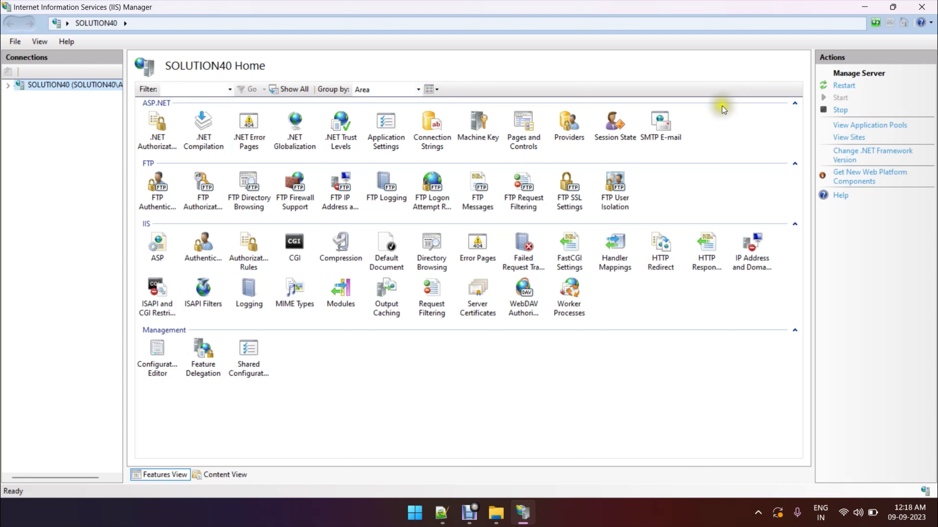
Expand the SOLUTION40 server, check the existing sites and start adding a new website under Sites.
left_click(8, 86)
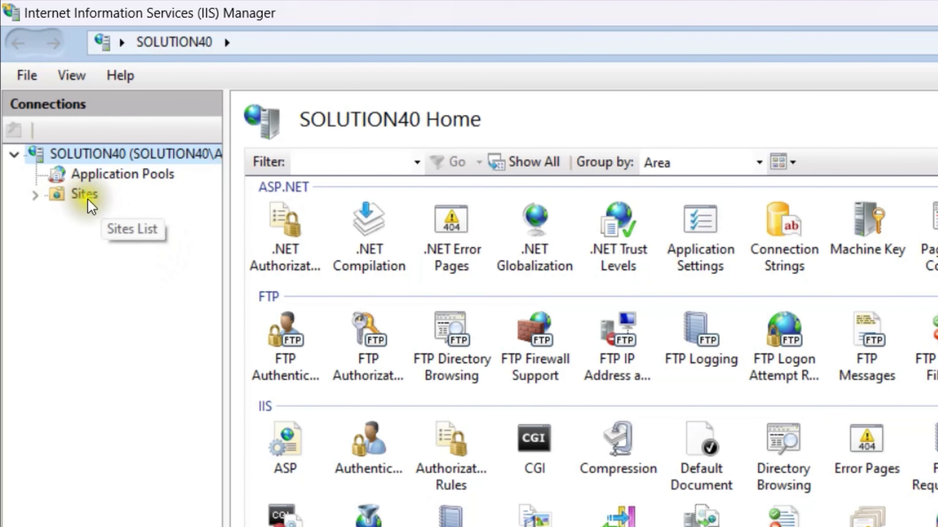
left_click(35, 194)
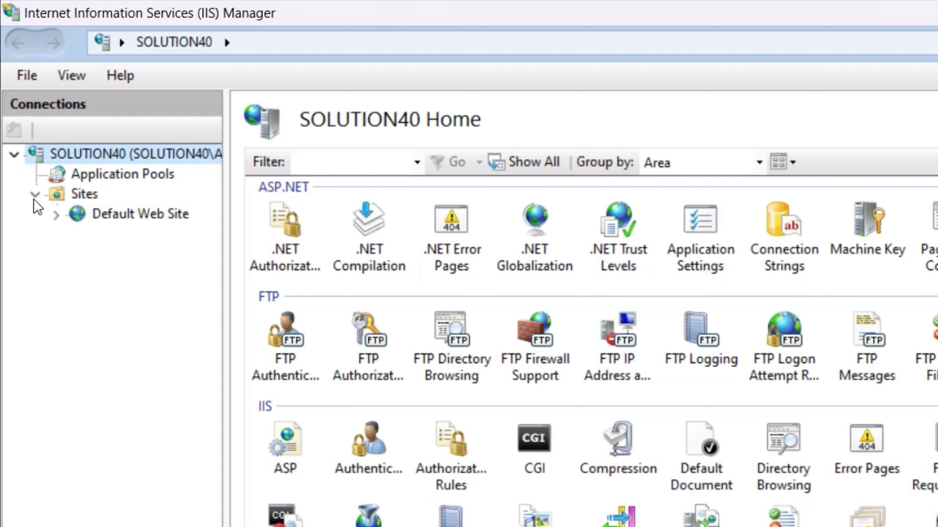
left_click(34, 199)
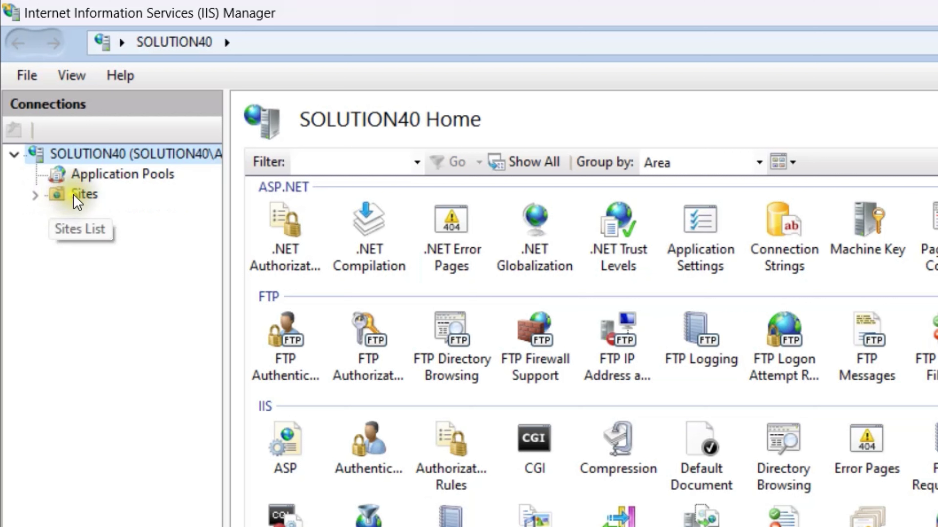
right_click(78, 201)
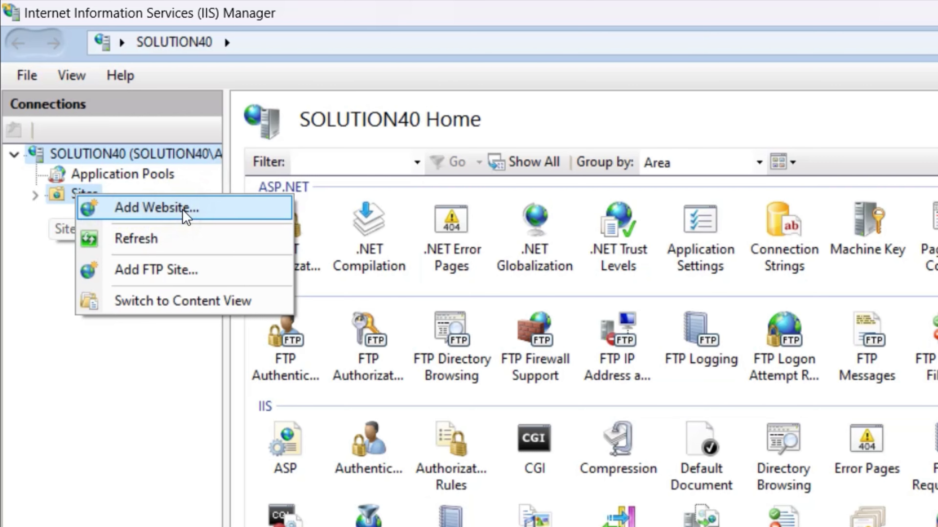
left_click(184, 212)
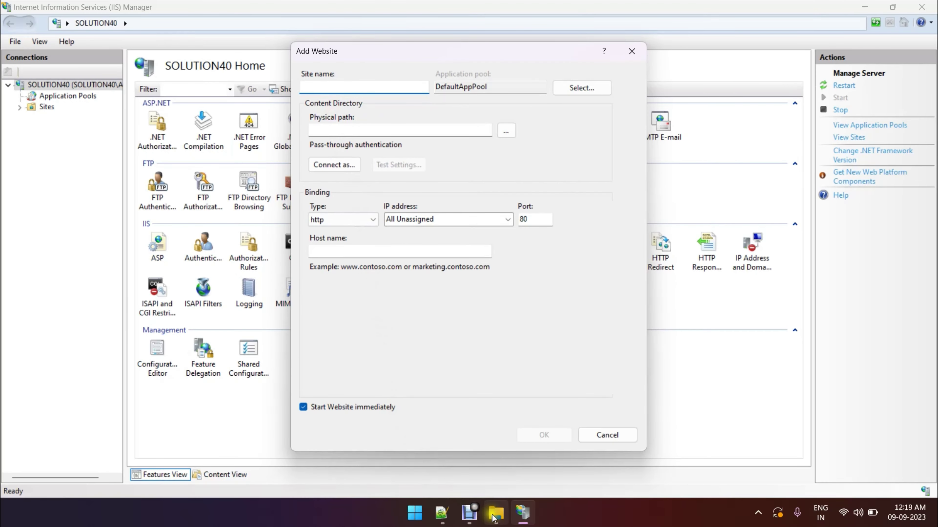
Switch to File Explorer and copy the name of the HealthCenter folder on New Volume (E:).
left_click(494, 518)
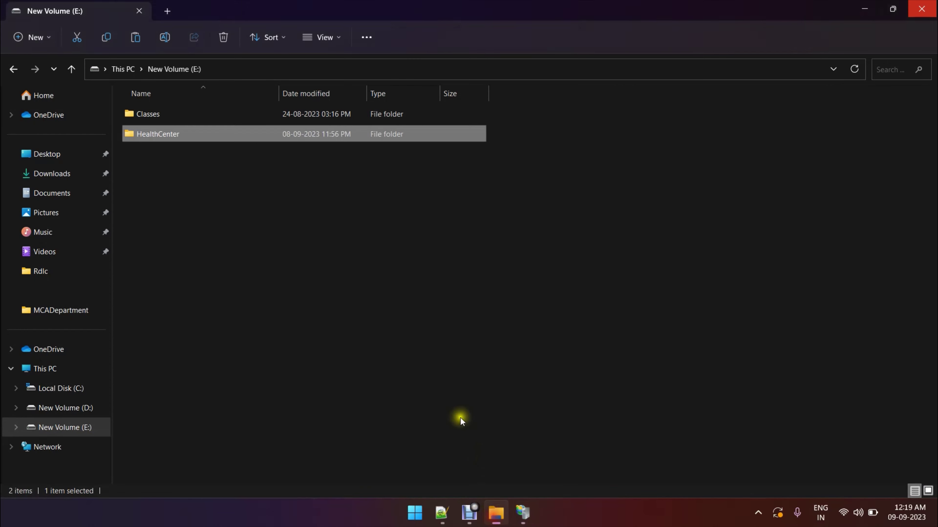
left_click(165, 37)
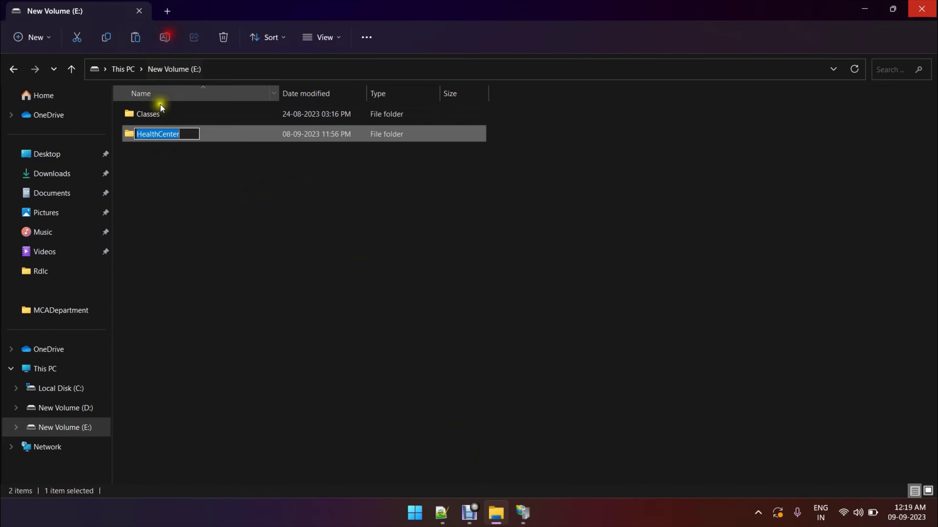
right_click(156, 136)
left_click(193, 179)
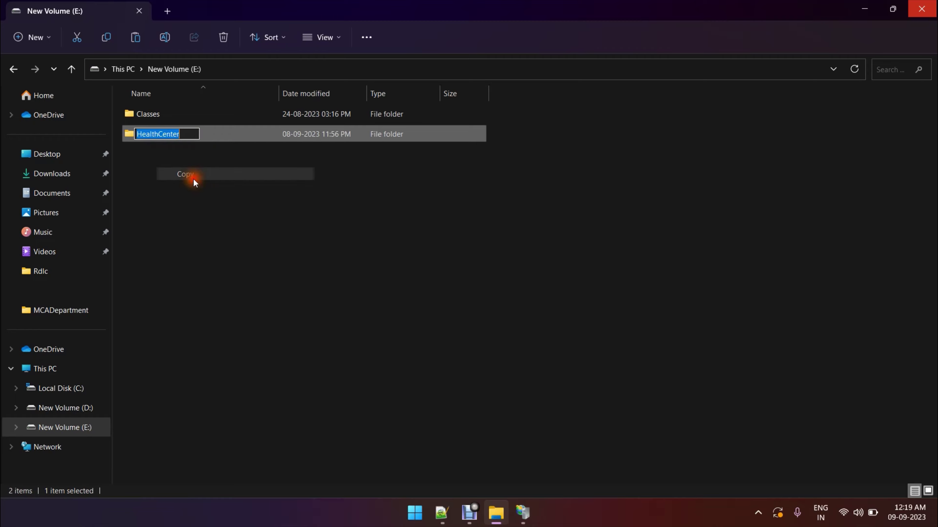
Name the new website HealthCenter and set its physical path to the HealthCenter folder on New Volume (E:).
key("Return")
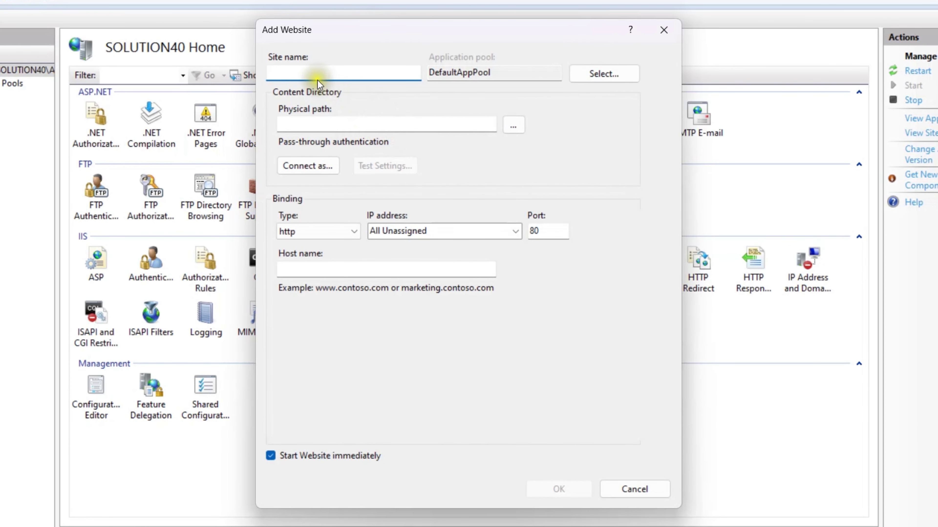
key("ctrl+v")
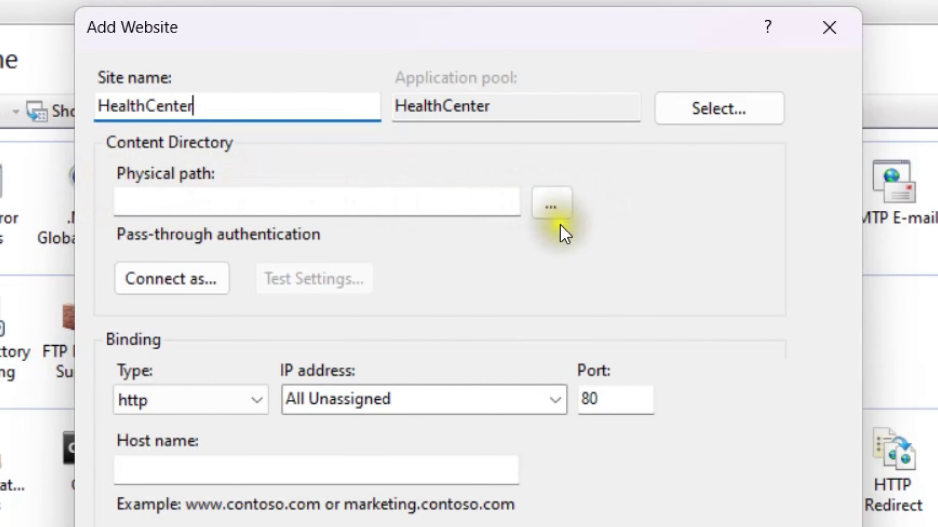
left_click(554, 216)
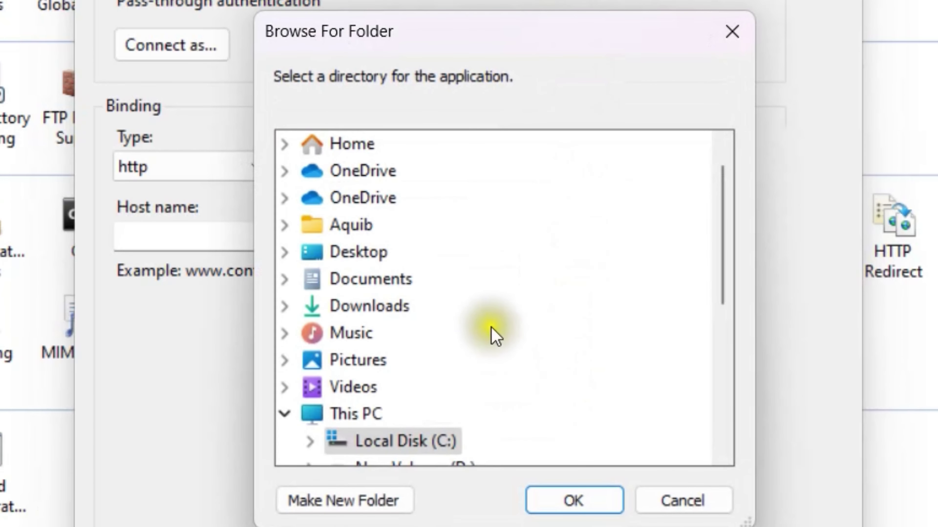
scroll(497, 345, "down", 3)
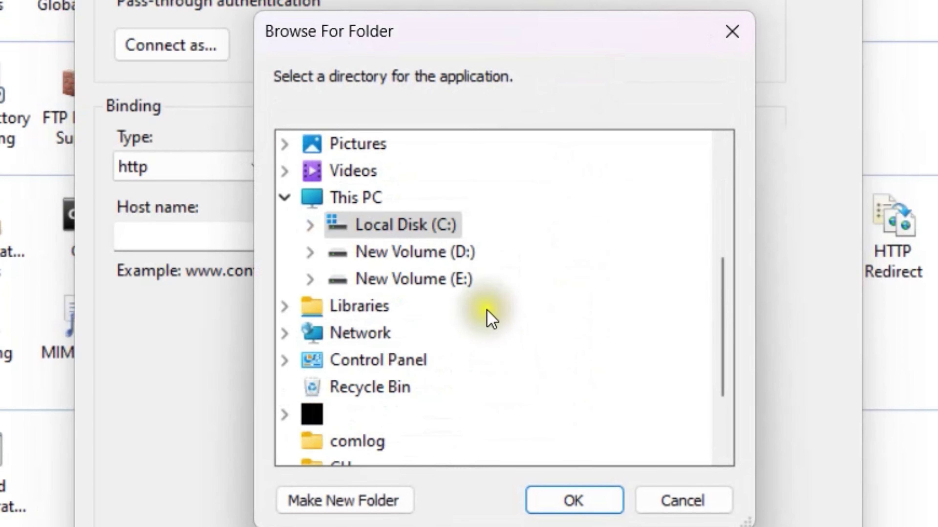
left_click(310, 280)
left_click(336, 333)
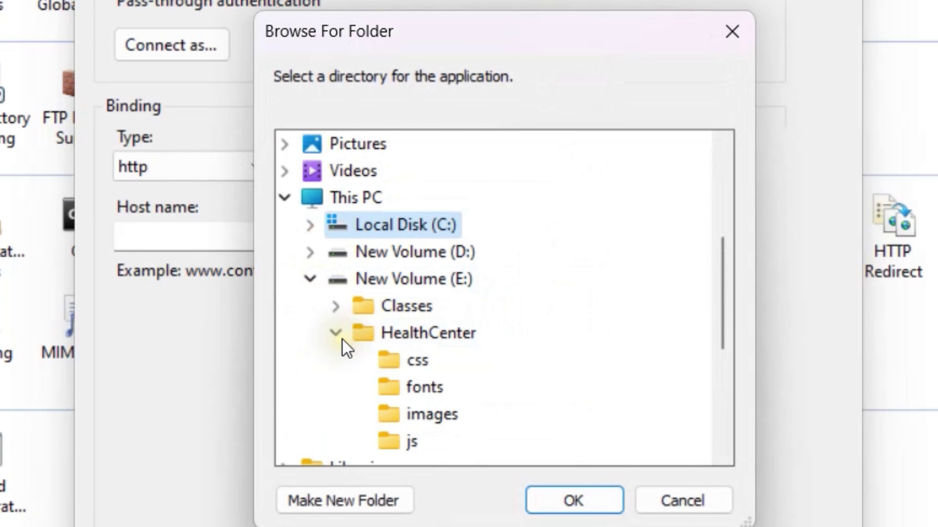
scroll(431, 349, "down", 3)
scroll(423, 310, "up", 2)
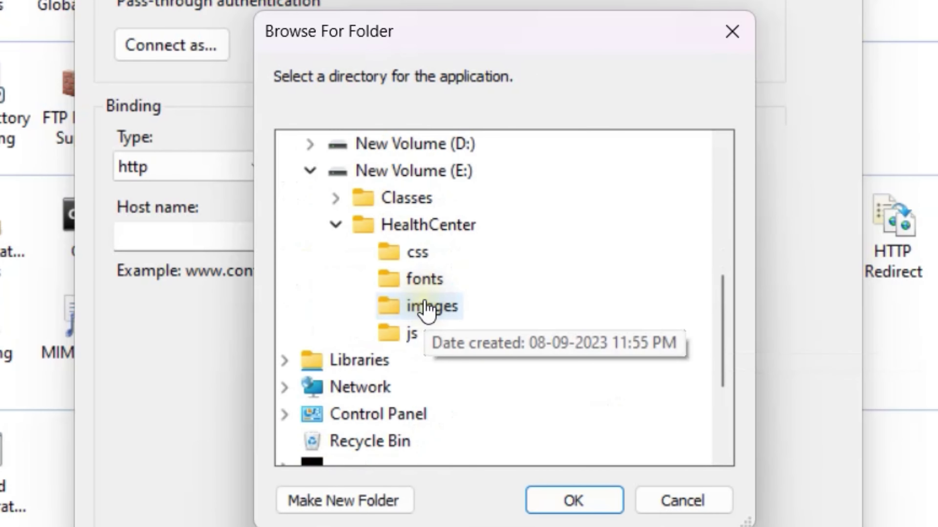
left_click(421, 225)
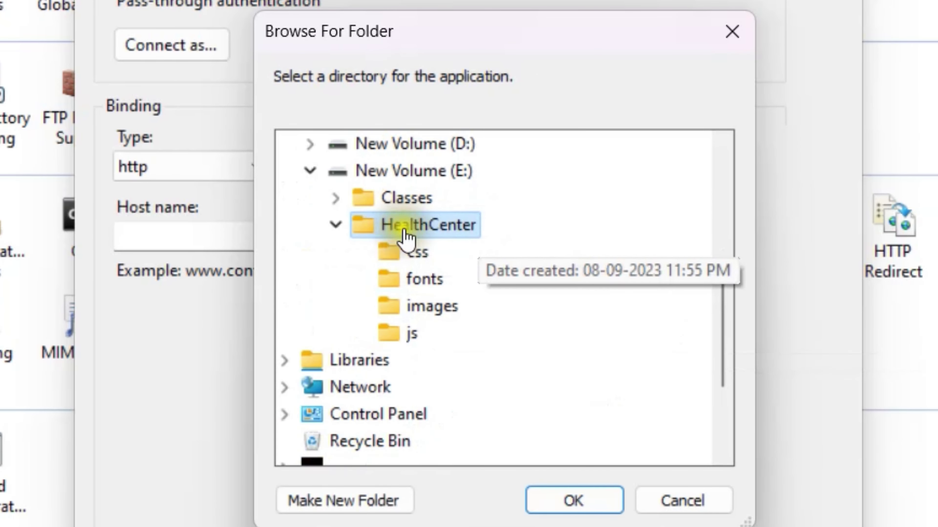
left_click(575, 501)
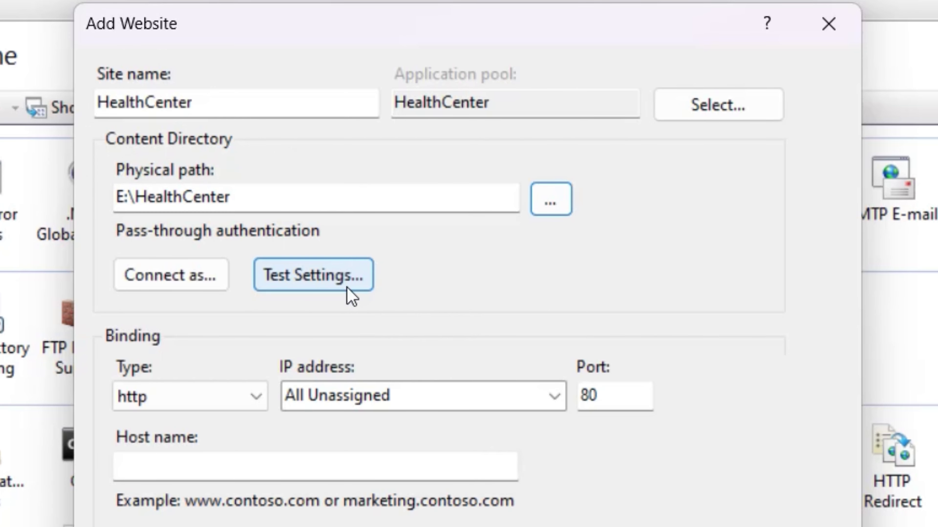
Check the website's path credentials options and test its connection settings, closing both dialogs without changes.
left_click(195, 282)
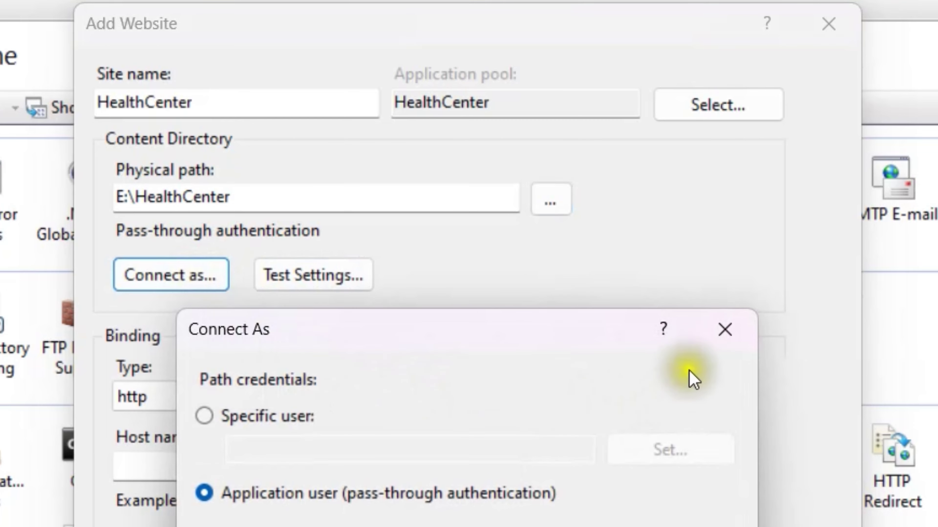
left_click(724, 330)
left_click(352, 276)
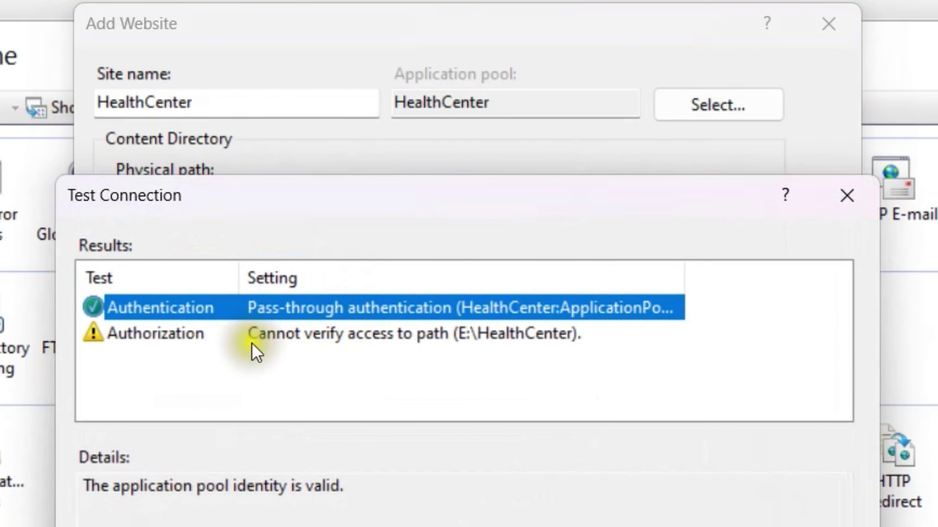
left_click(848, 196)
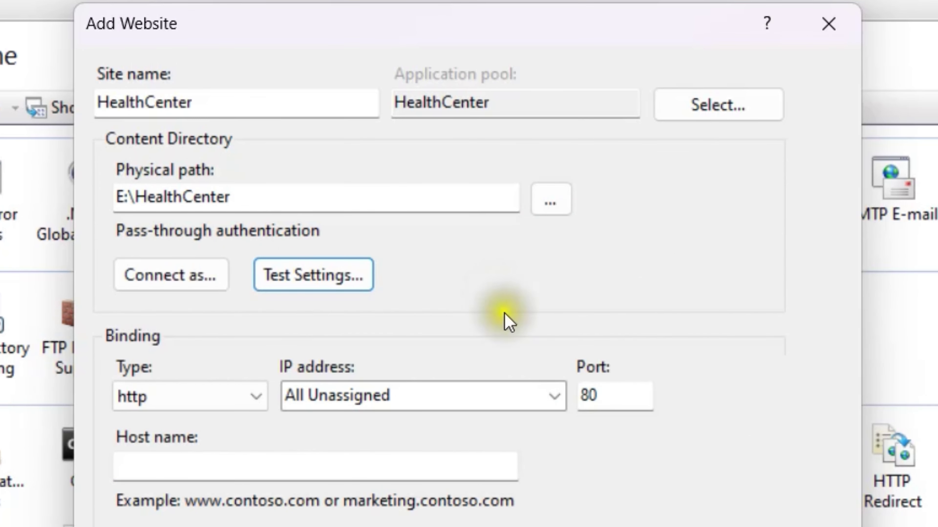
Keep the http binding type, set the port to 90 and create the HealthCenter website.
left_click_drag(624, 394, 566, 396)
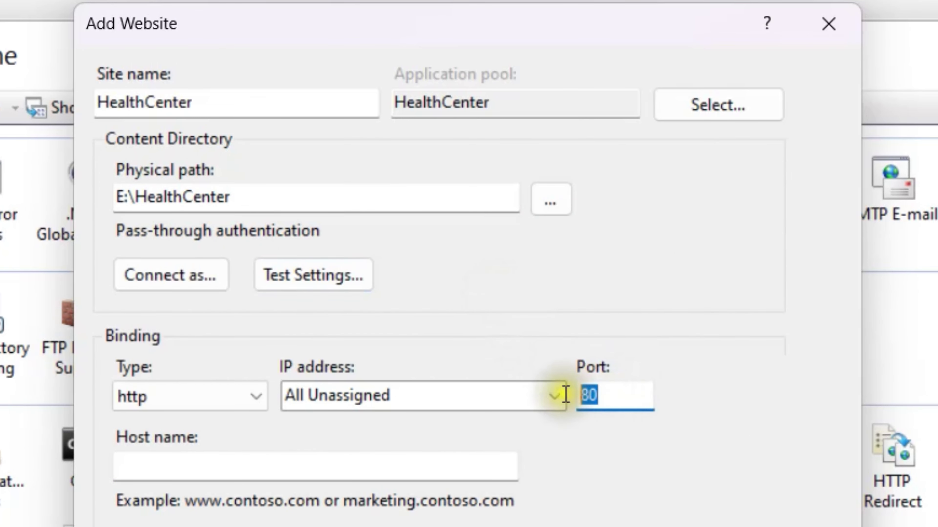
left_click(255, 407)
left_click(257, 406)
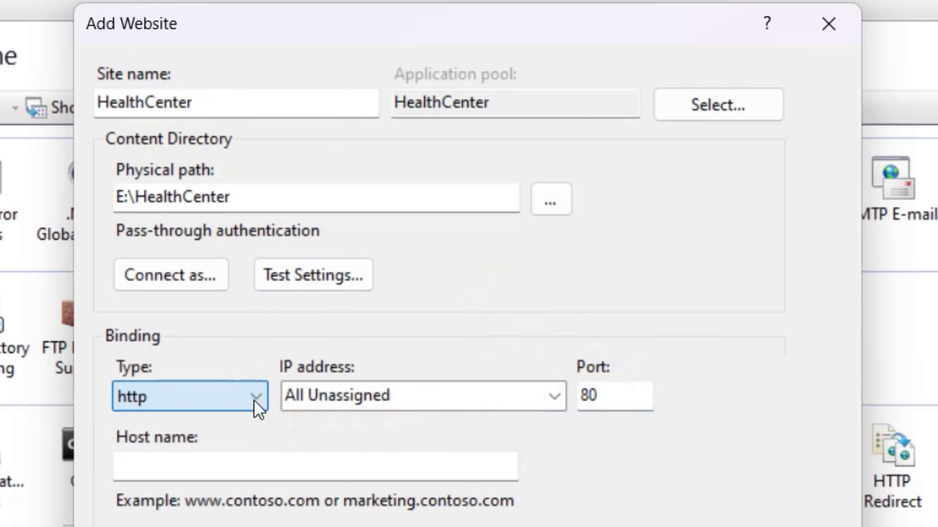
left_click(600, 394)
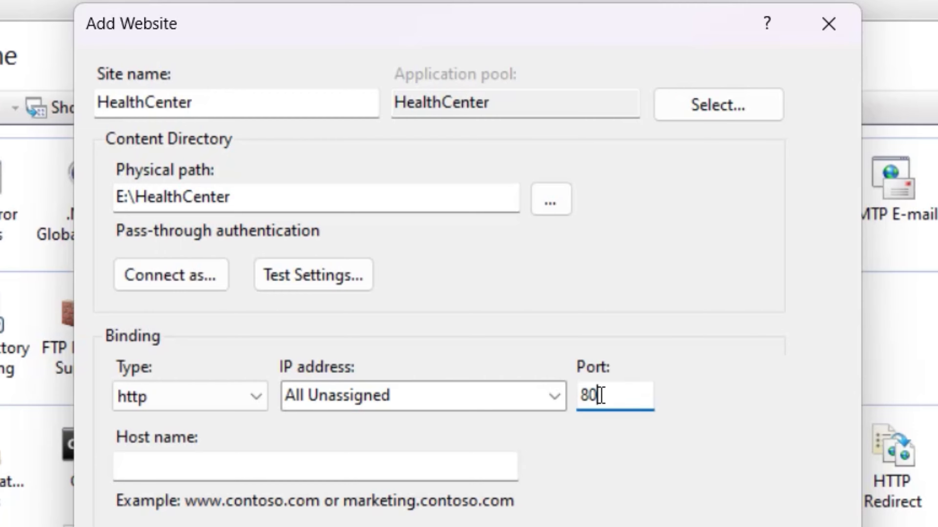
key("BackSpace")
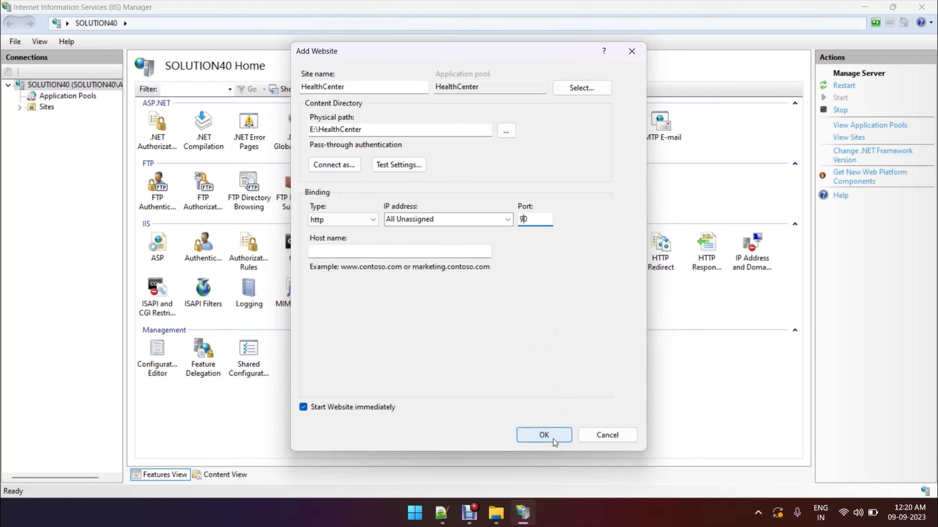
left_click(554, 439)
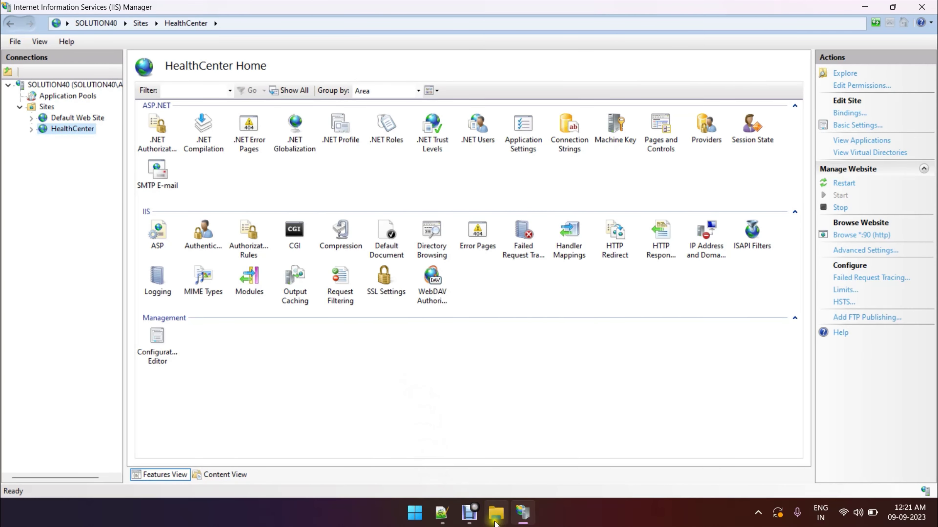
Switch to File Explorer, check the HealthCenter folder for its index file and return to IIS Manager.
left_click(495, 521)
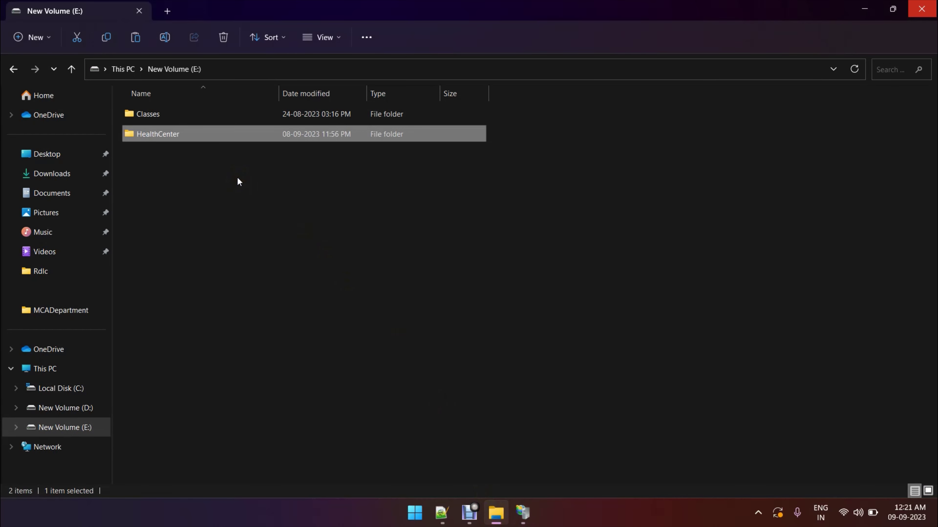
left_click(203, 134)
mouse_move(204, 137)
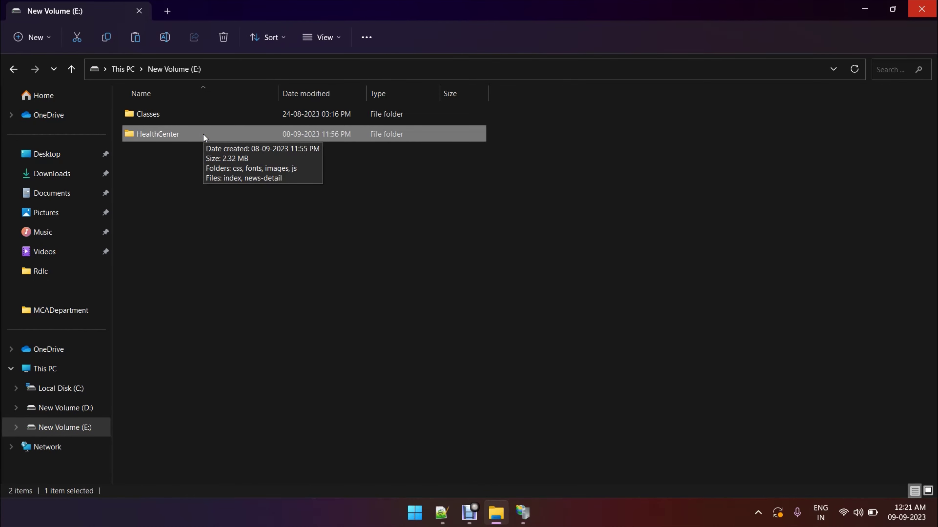
double_click(205, 135)
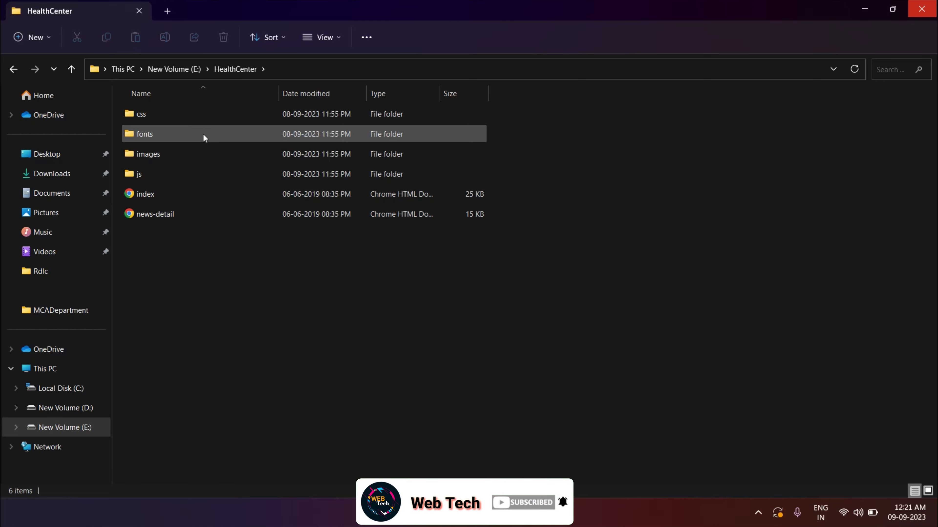
left_click(253, 195)
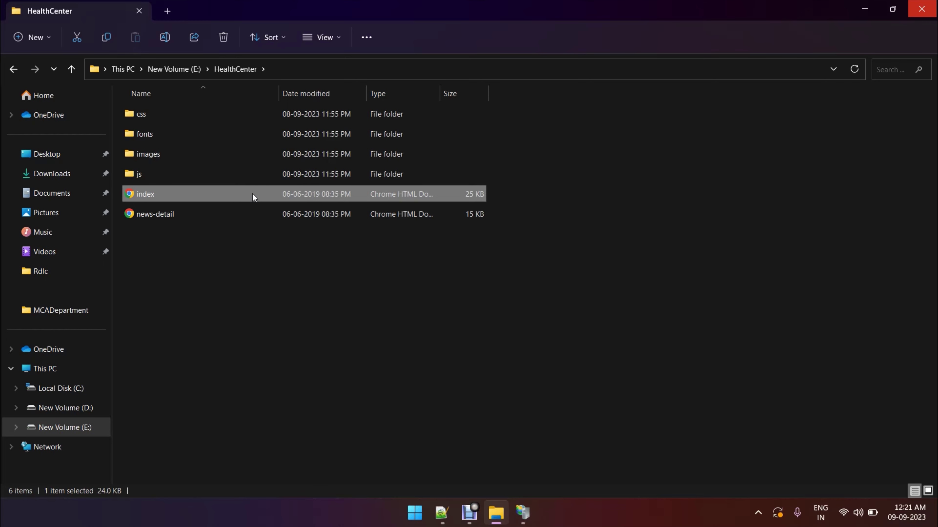
left_click(252, 291)
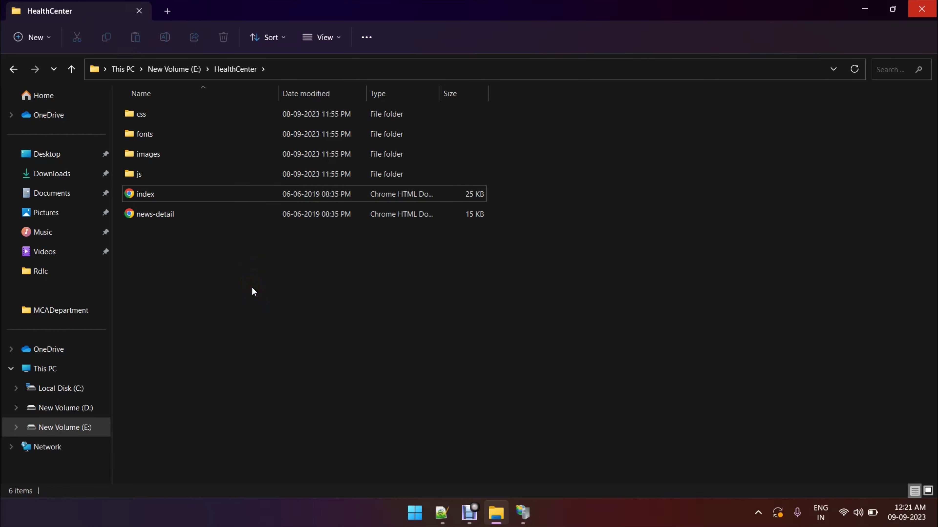
left_click(173, 197)
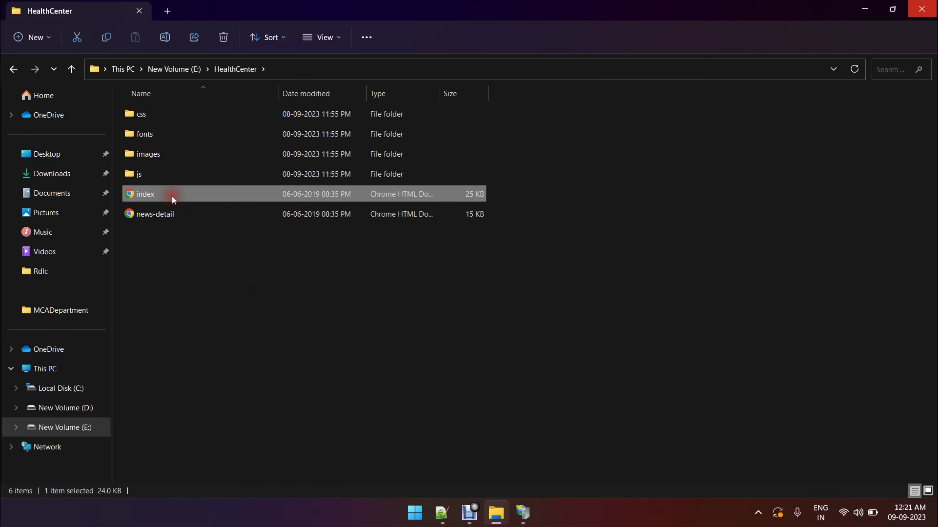
key("alt+Tab")
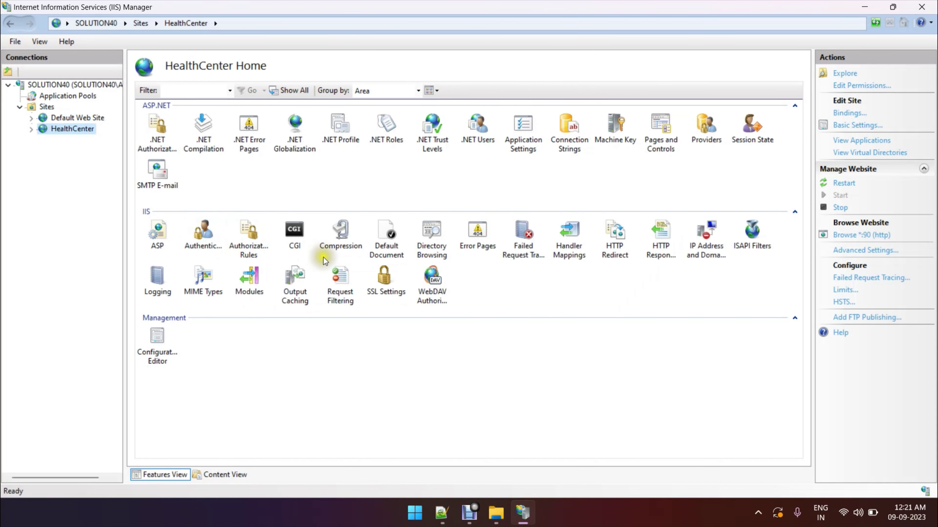
Open Google Chrome and load the hosted site at localhost:90.
left_click(415, 514)
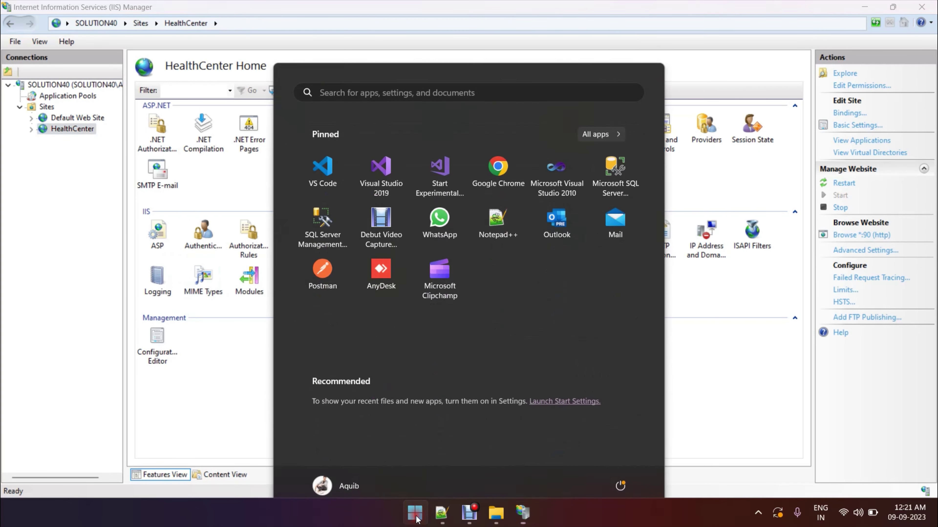
left_click(491, 160)
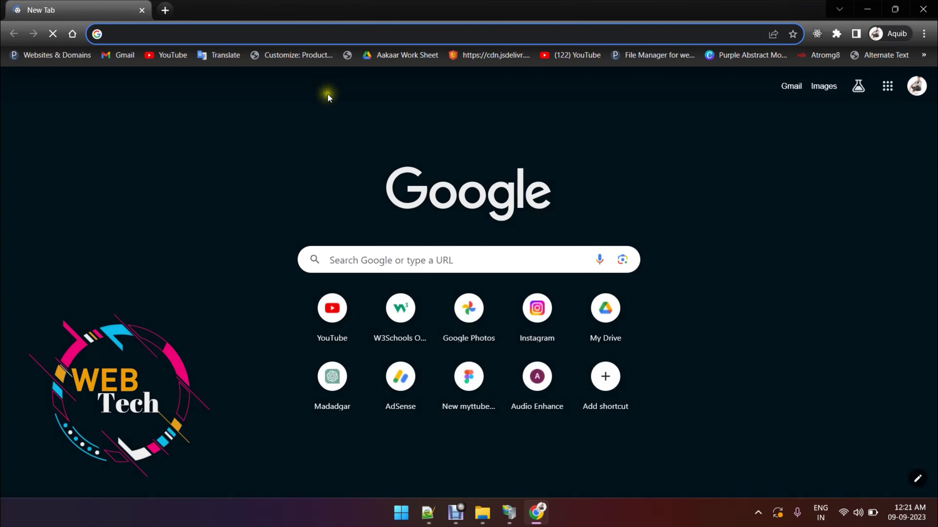
type("localhost")
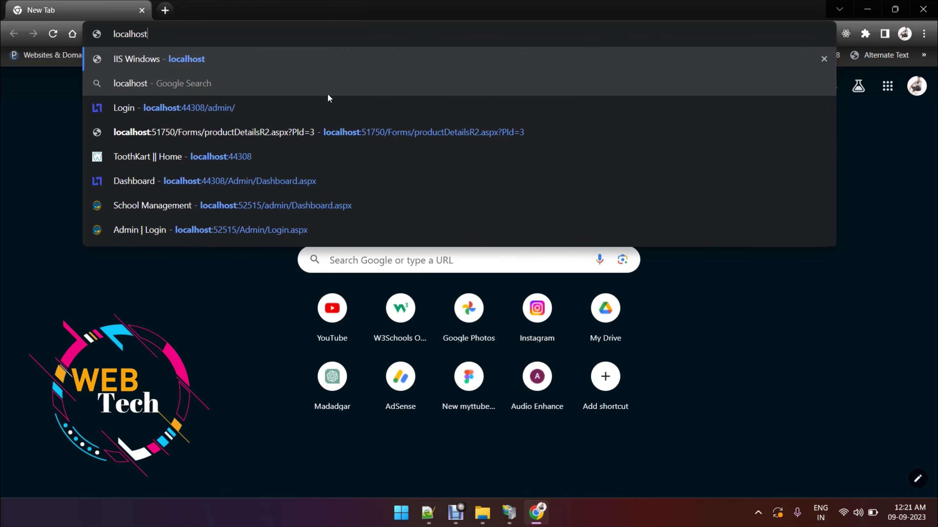
type(":90")
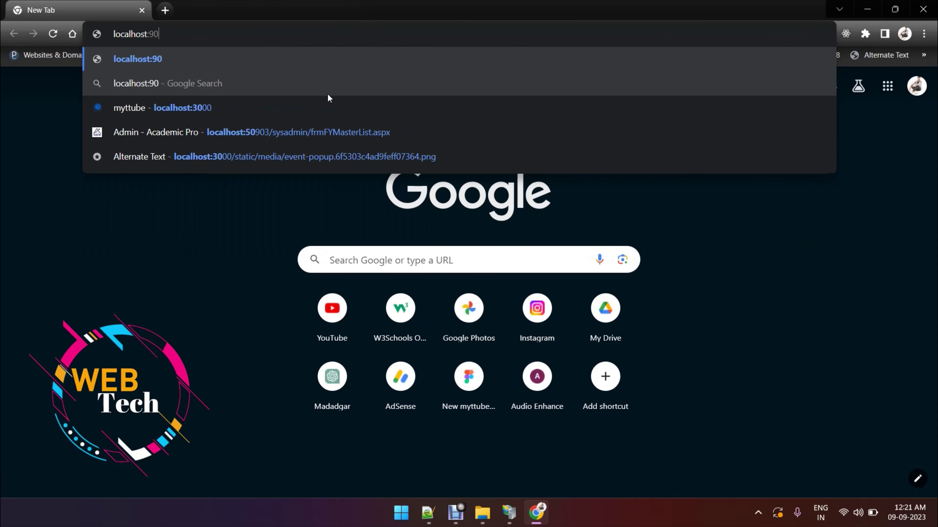
left_click(509, 513)
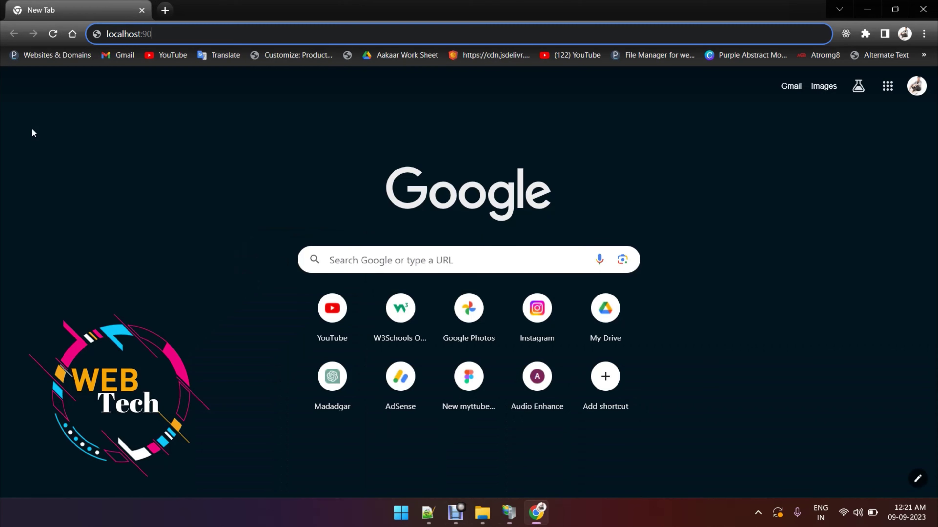
key("alt+Tab")
key("Return")
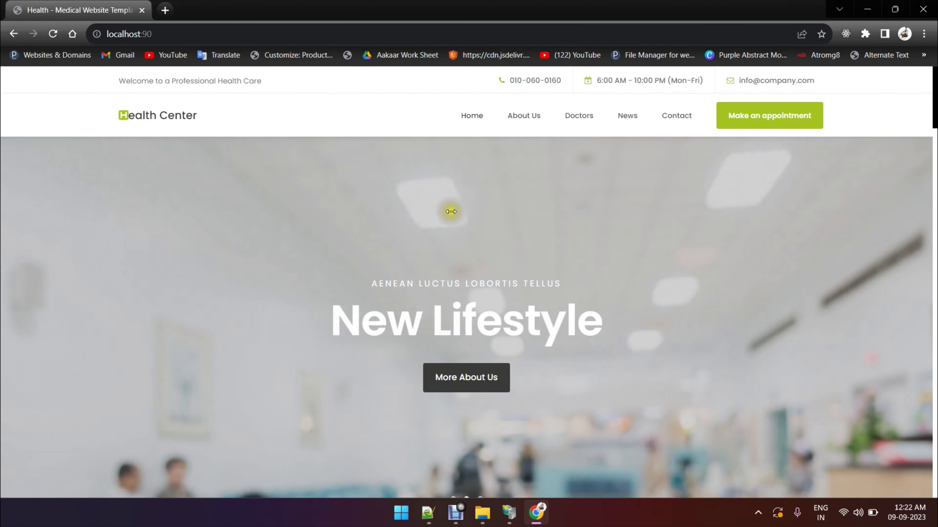
Look over the Health Center home page and reload localhost:90.
scroll(446, 203, "down", 5)
scroll(430, 279, "up", 5)
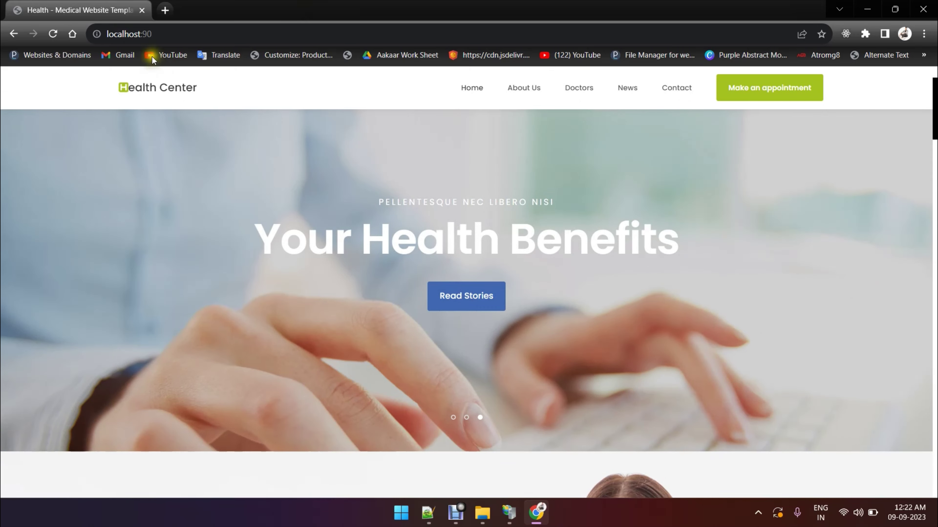
left_click(167, 33)
left_click(168, 34)
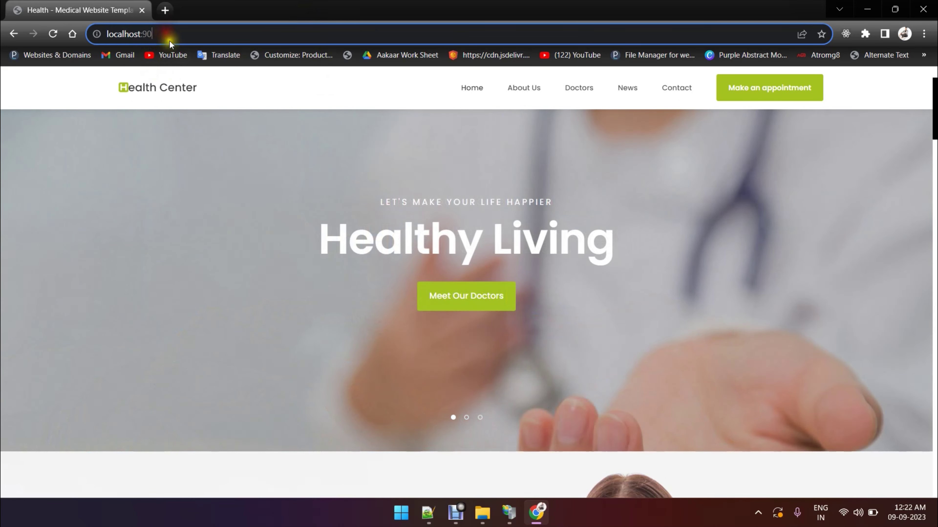
key("Return")
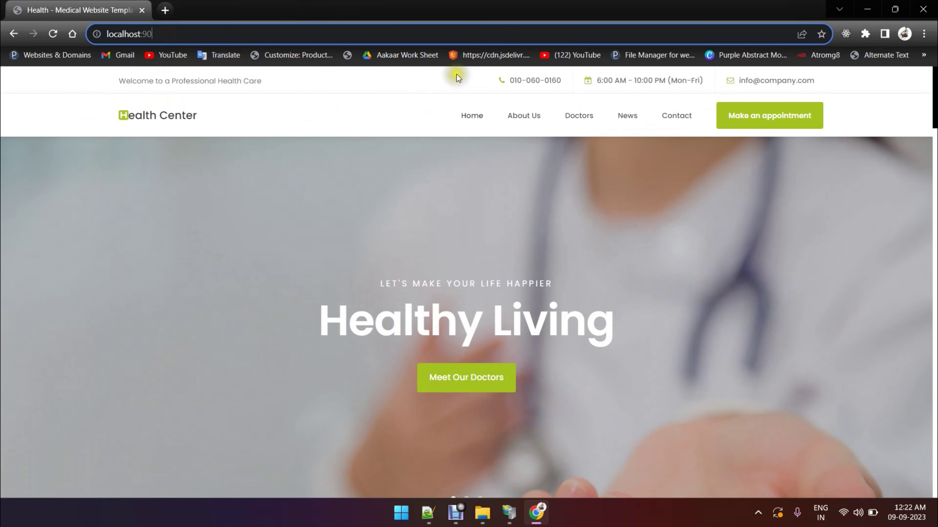
View the About Us, Doctors and News sections of the Health Center site.
left_click(524, 116)
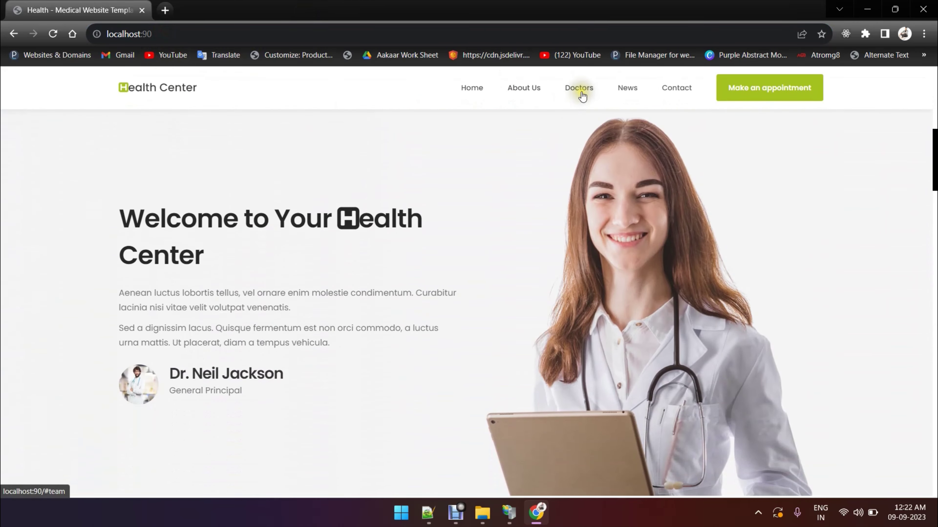
left_click(582, 94)
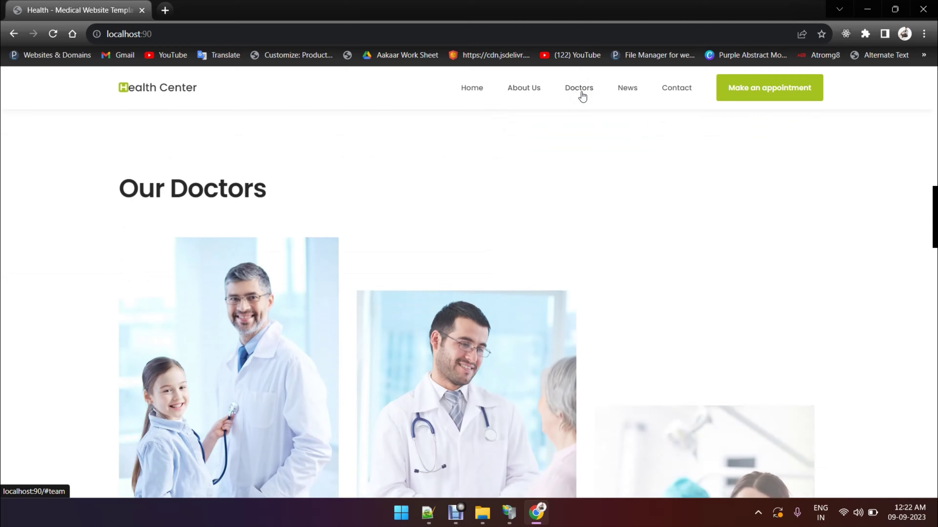
left_click(624, 90)
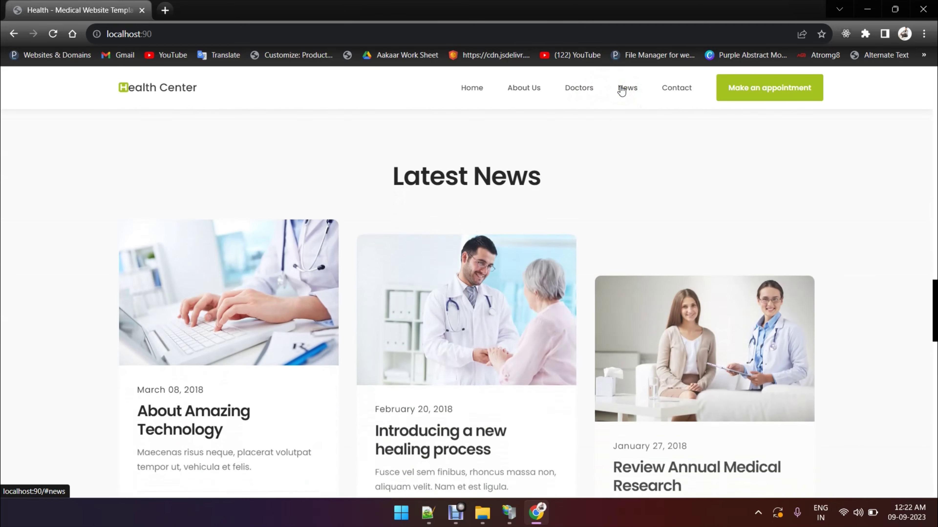
View the Contact section of the Health Center site and return to the top of the home page.
left_click(680, 88)
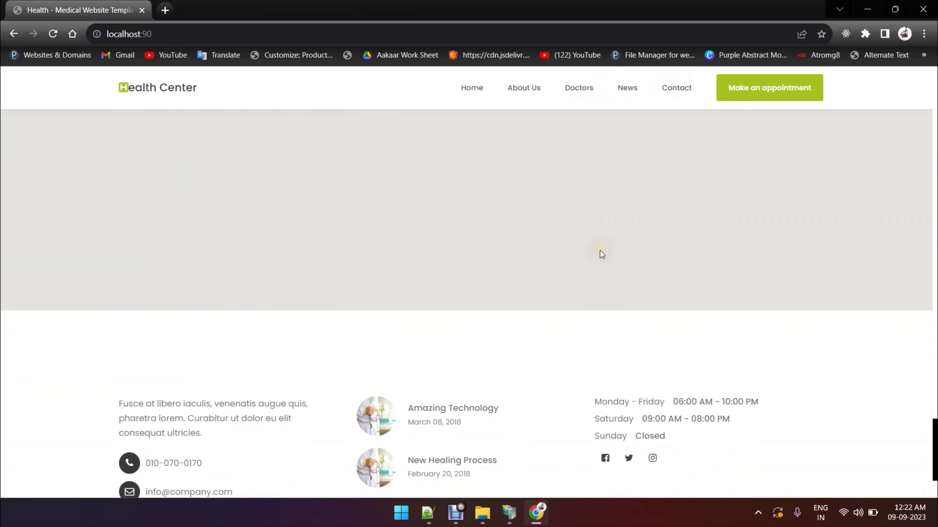
scroll(600, 250, "up", 20)
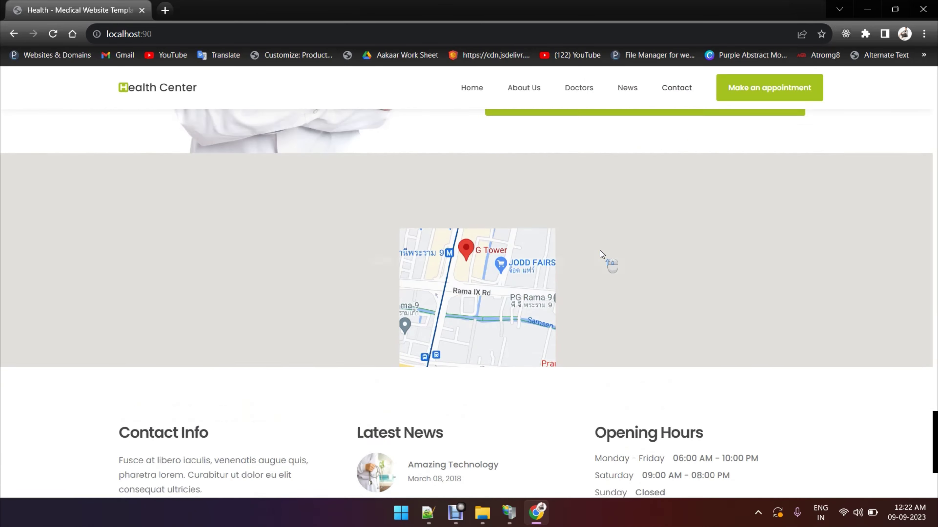
scroll(600, 252, "up", 5)
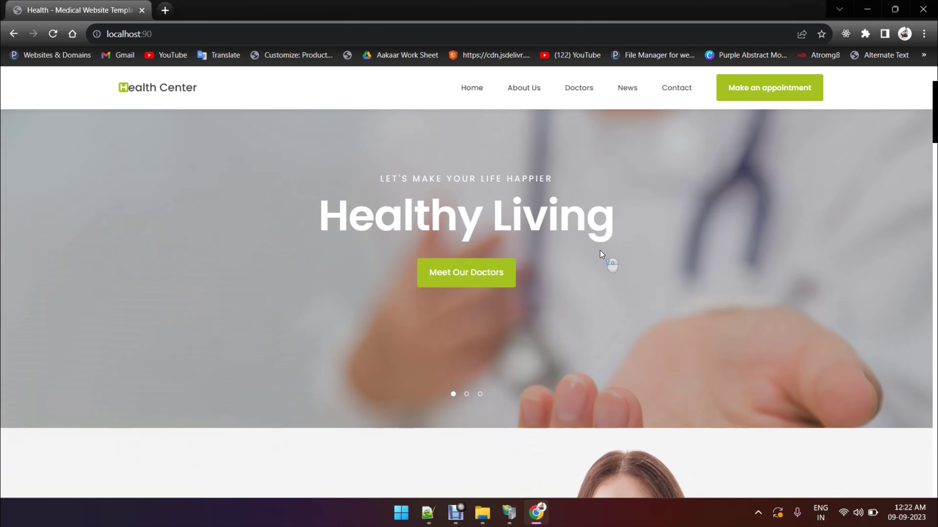
Check the HealthCenter site in IIS Manager, return to Google Chrome and select the localhost:90 address.
left_click(508, 513)
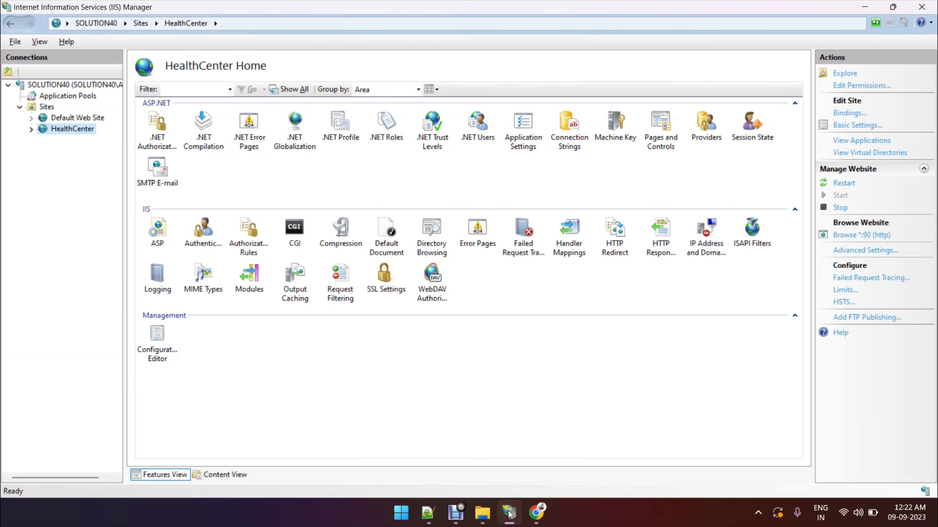
left_click(508, 513)
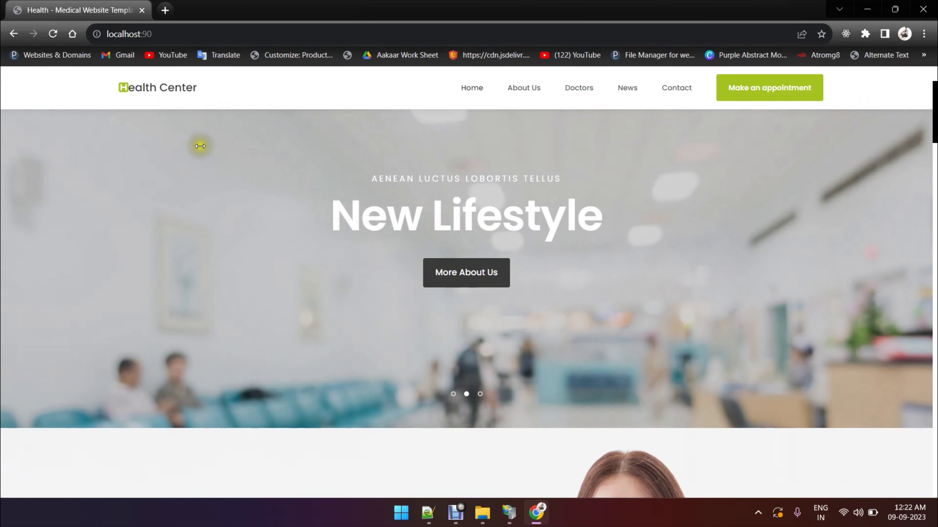
left_click(165, 34)
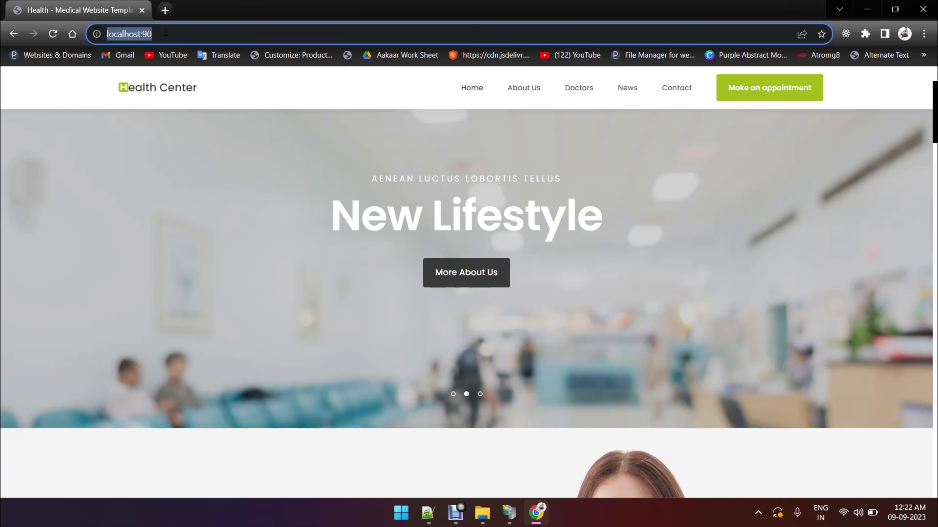